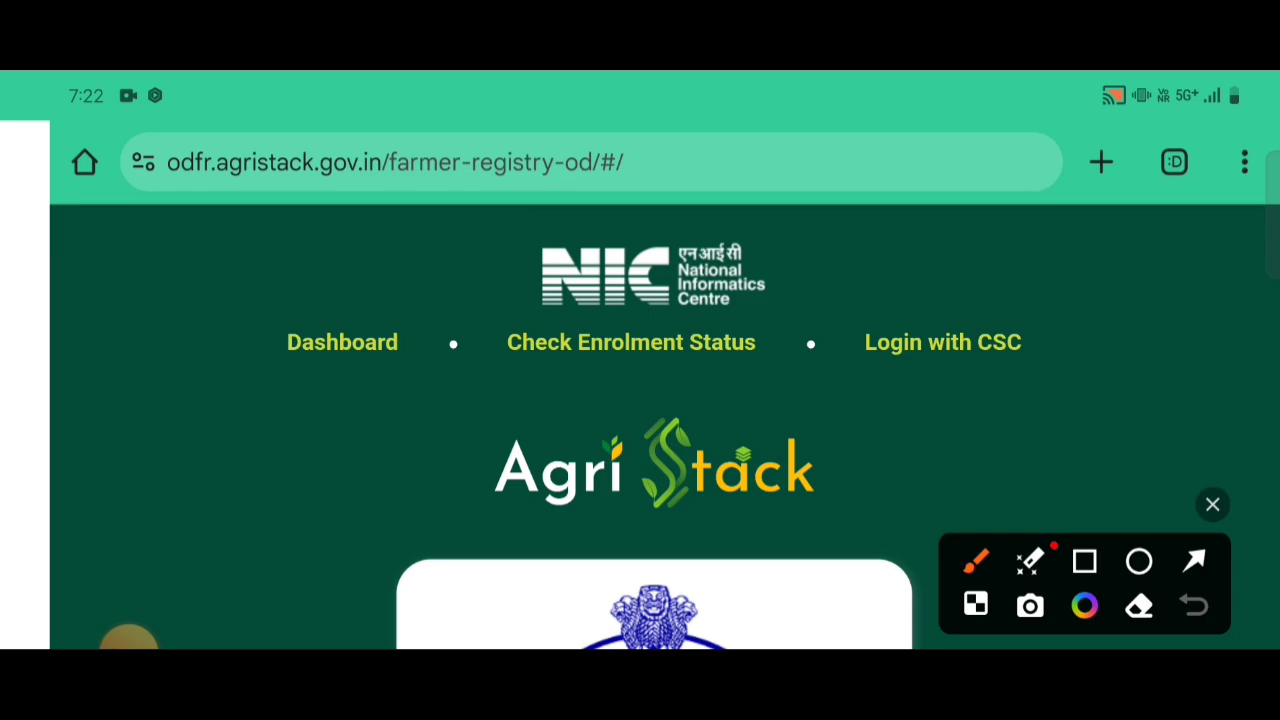
mouse_move(850, 256)
left_mouse_down()
mouse_move(1036, 398)
mouse_move(900, 240)
mouse_move(826, 256)
left_mouse_up()
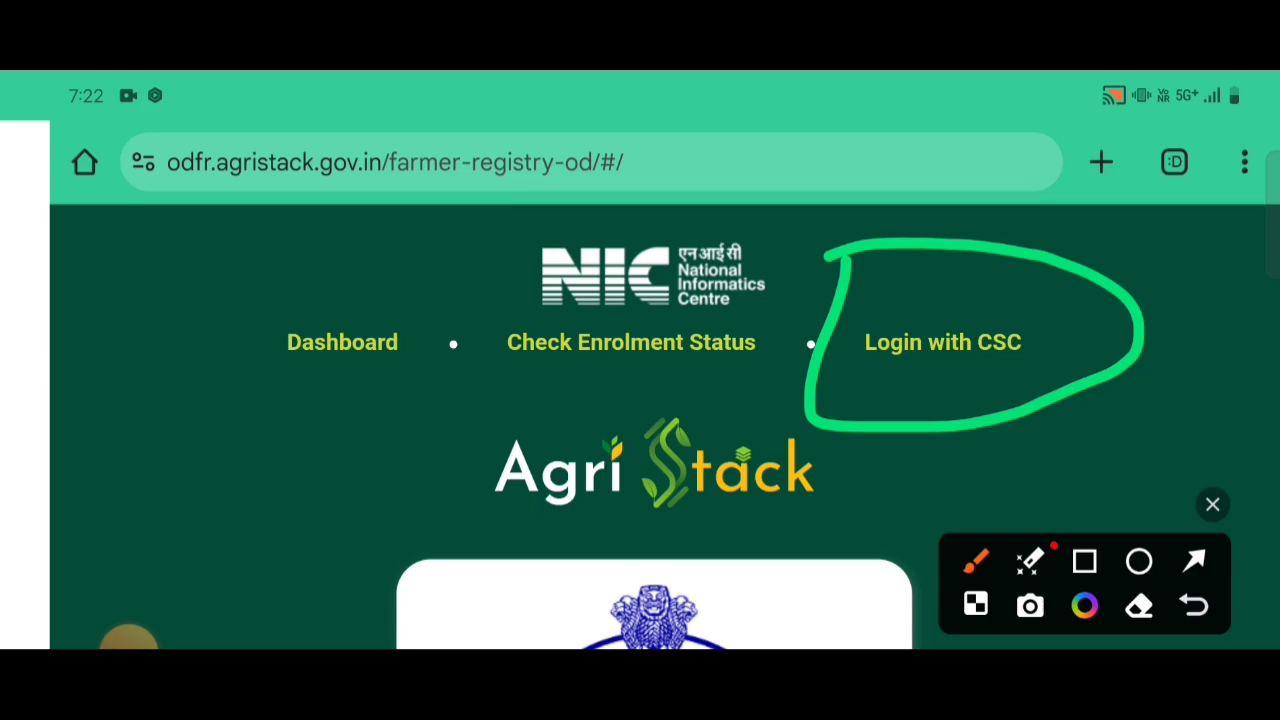
left_click(1212, 504)
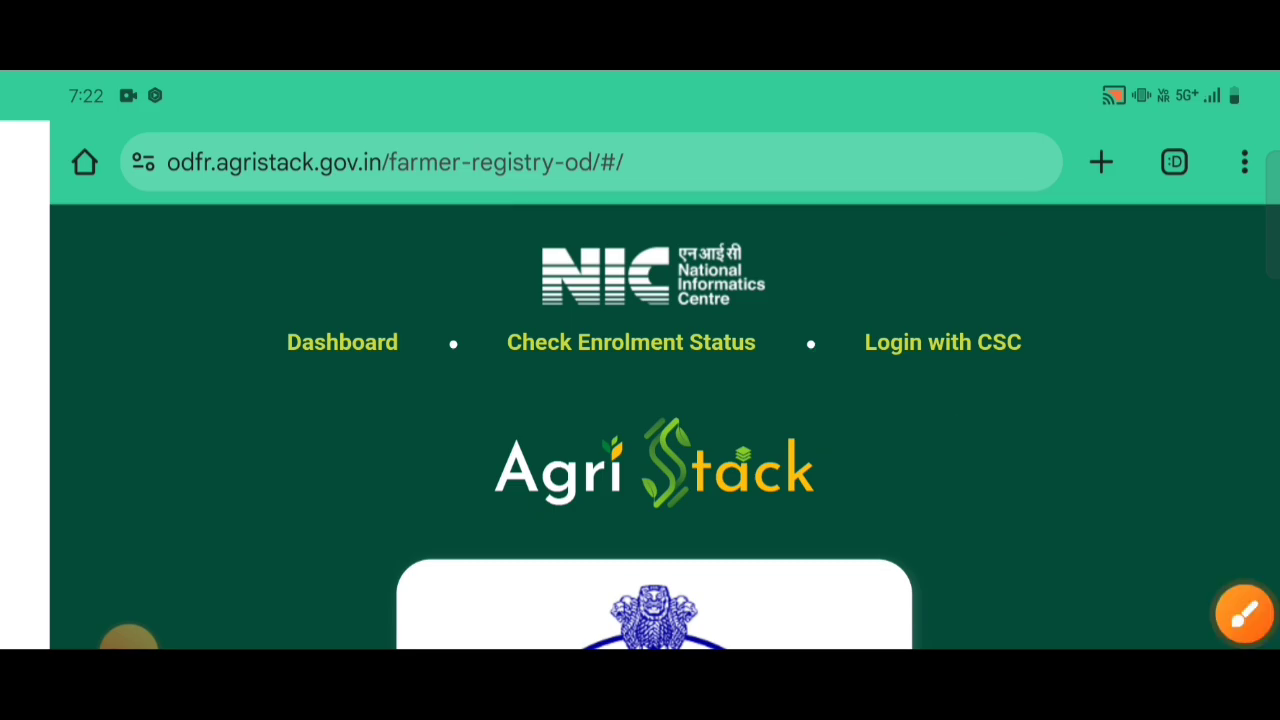
left_click(1243, 614)
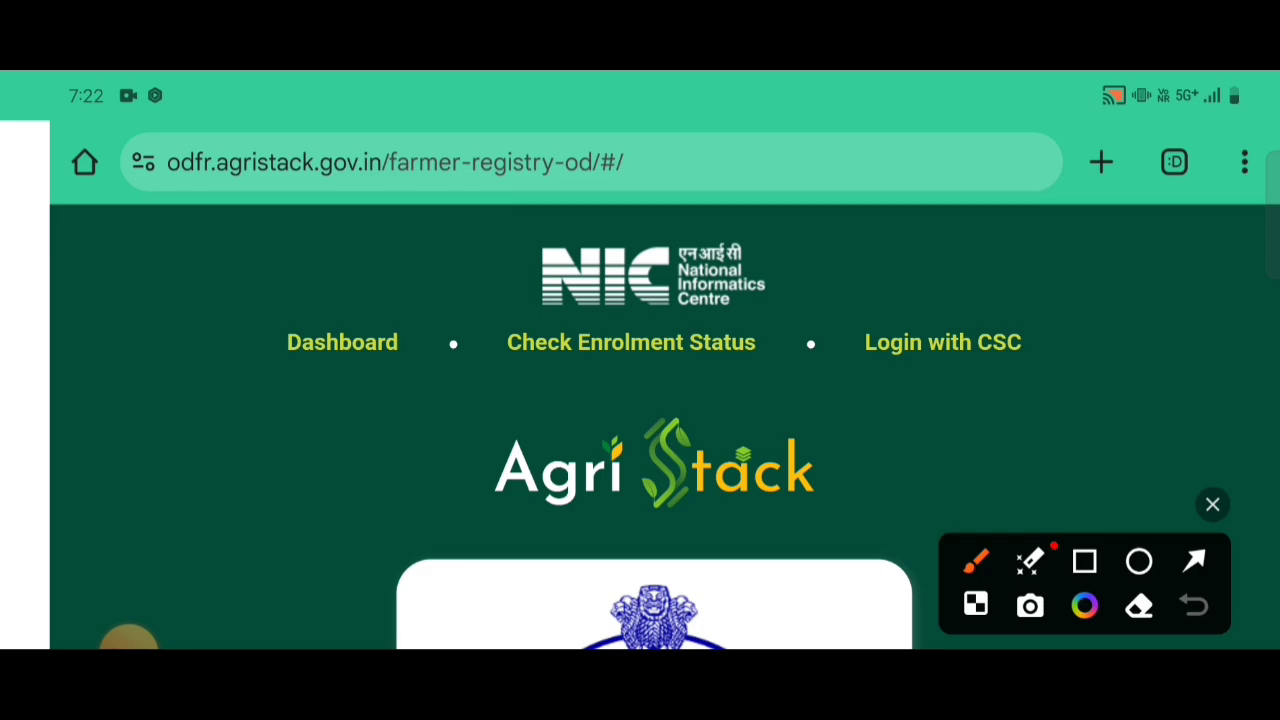
mouse_move(203, 284)
left_mouse_down()
mouse_move(200, 357)
mouse_move(730, 395)
left_mouse_up()
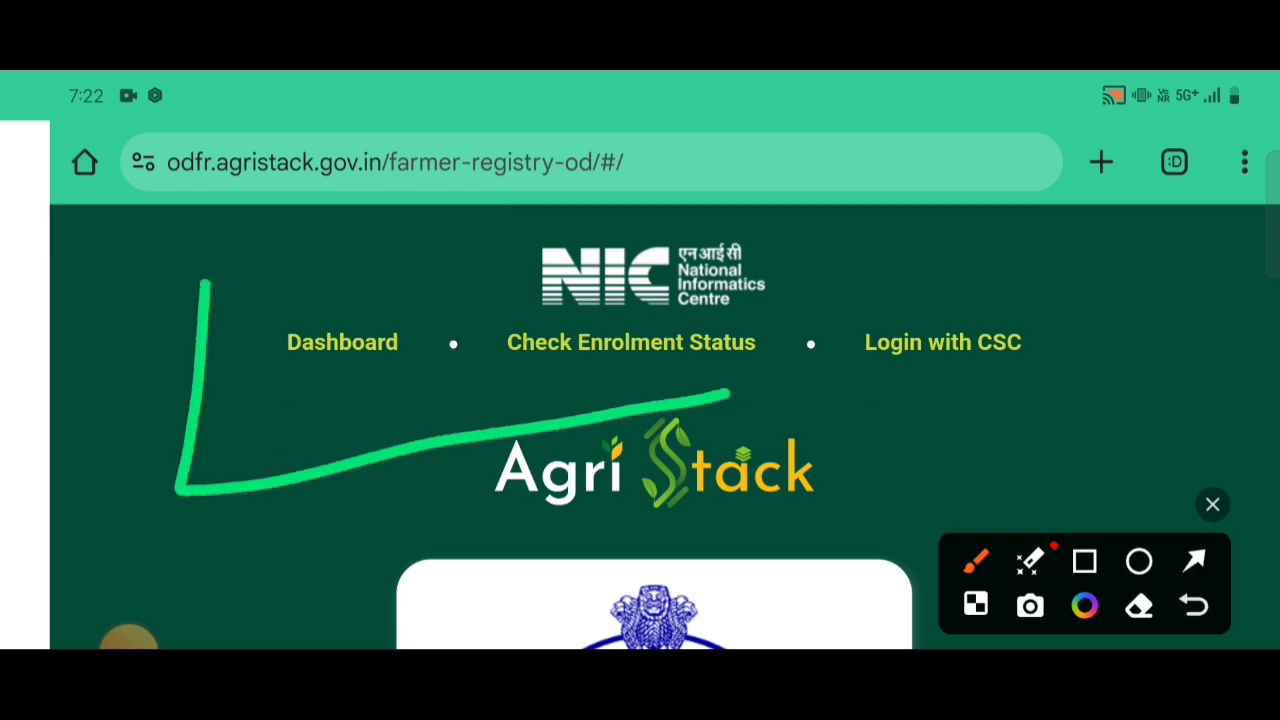
mouse_move(145, 302)
left_mouse_down()
mouse_move(210, 292)
mouse_move(662, 335)
mouse_move(675, 437)
left_mouse_up()
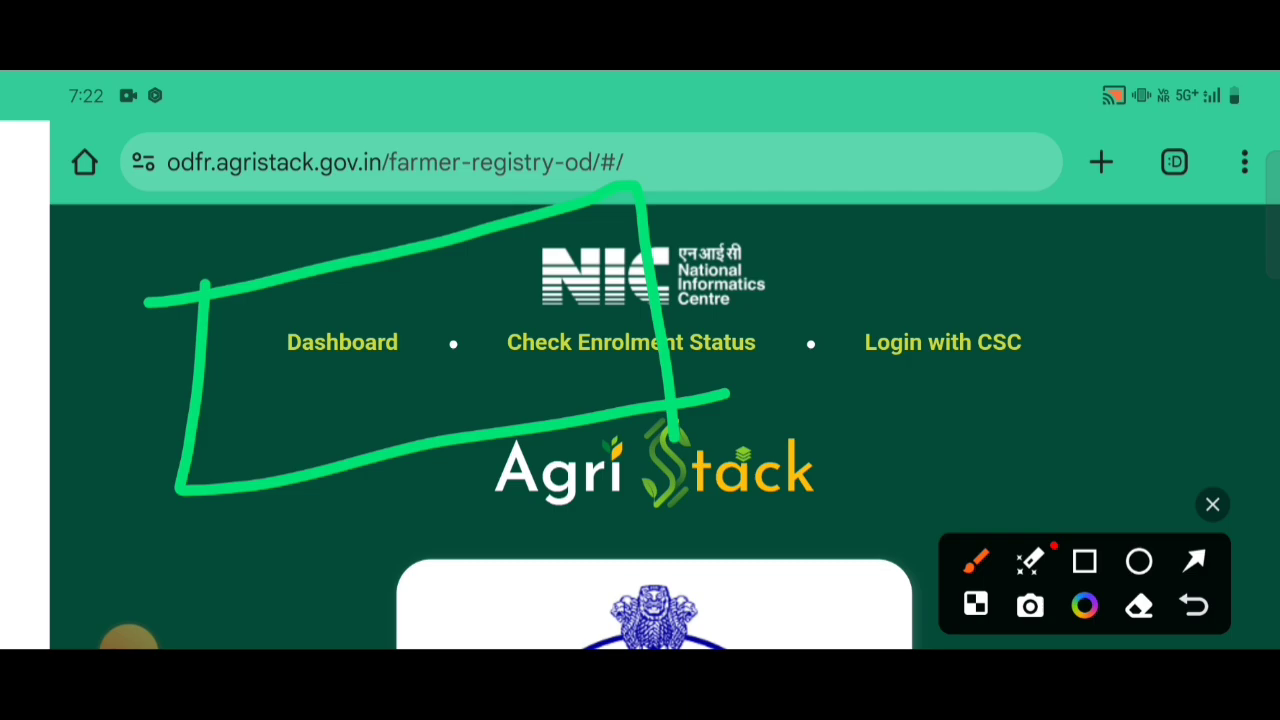
left_click(1212, 504)
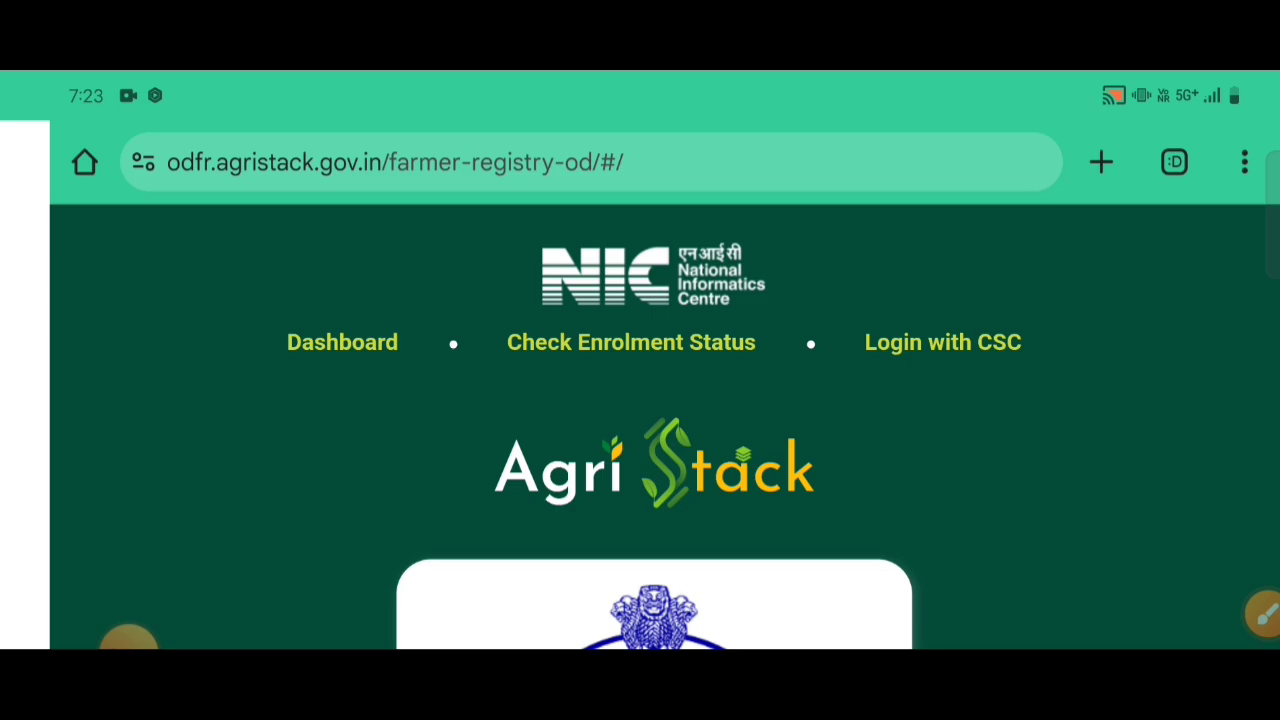
scroll(640, 400, "down", 2)
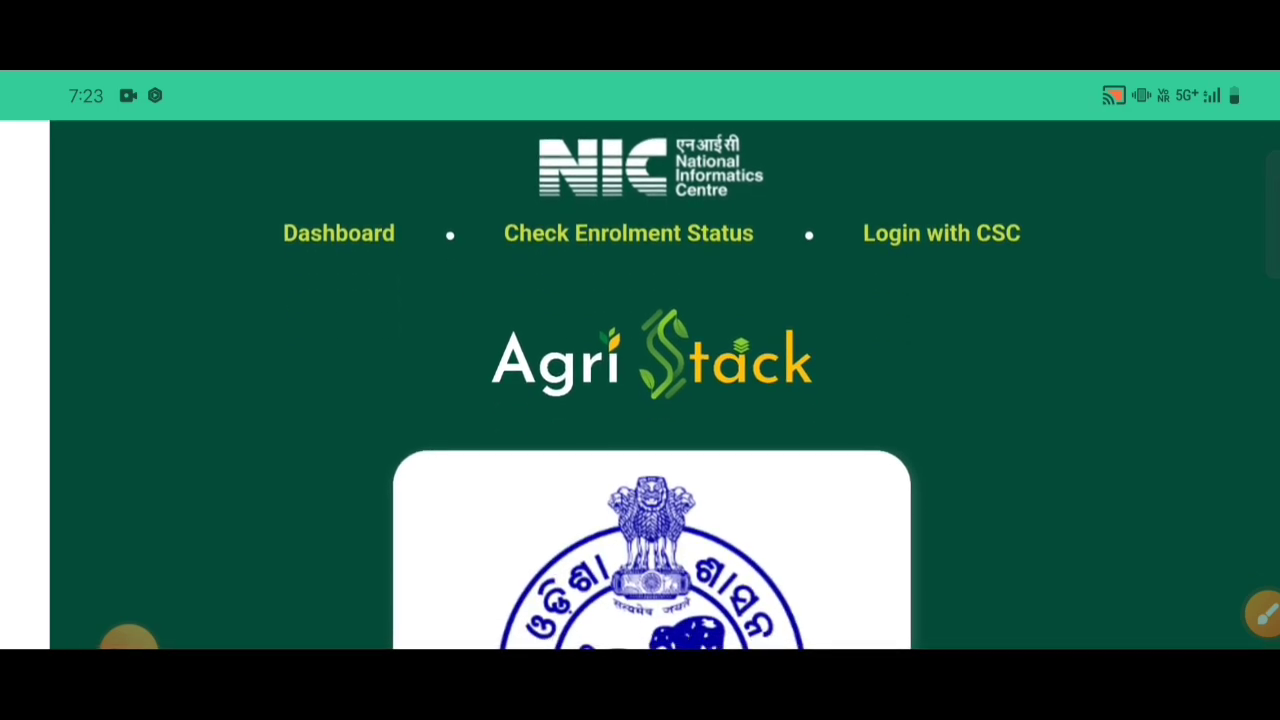
scroll(665, 385, "up", 2)
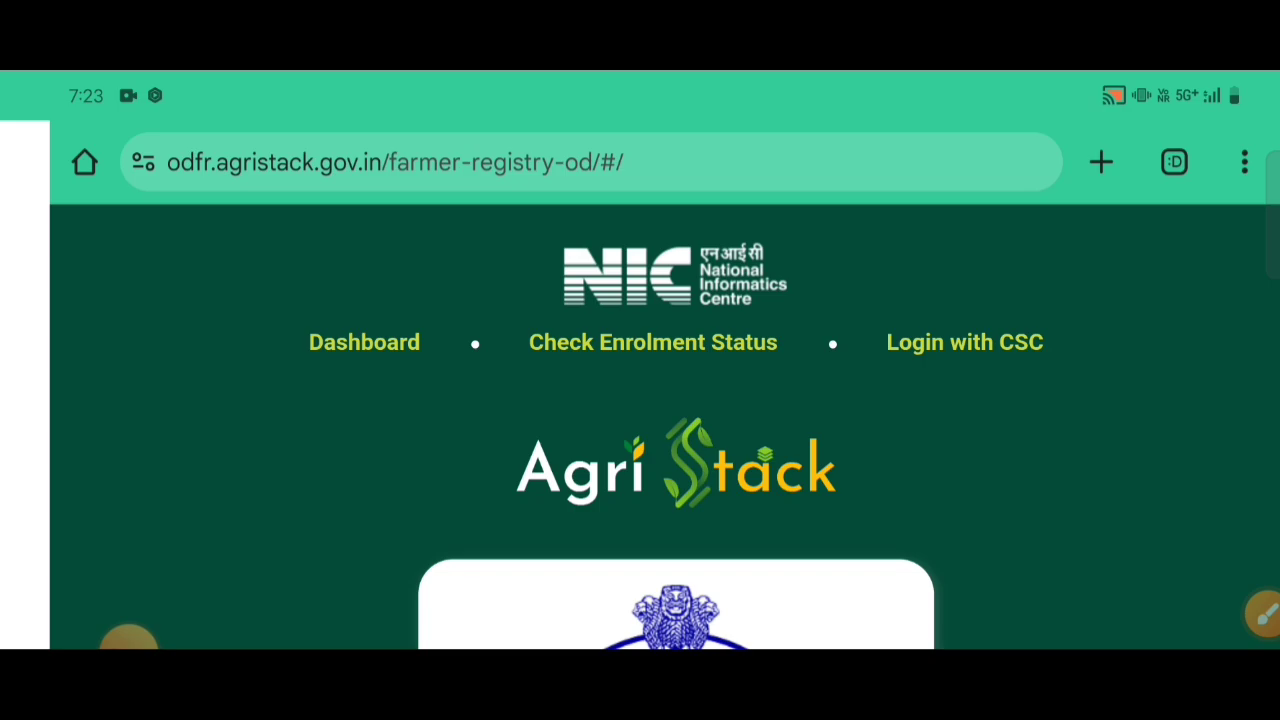
left_click(128, 640)
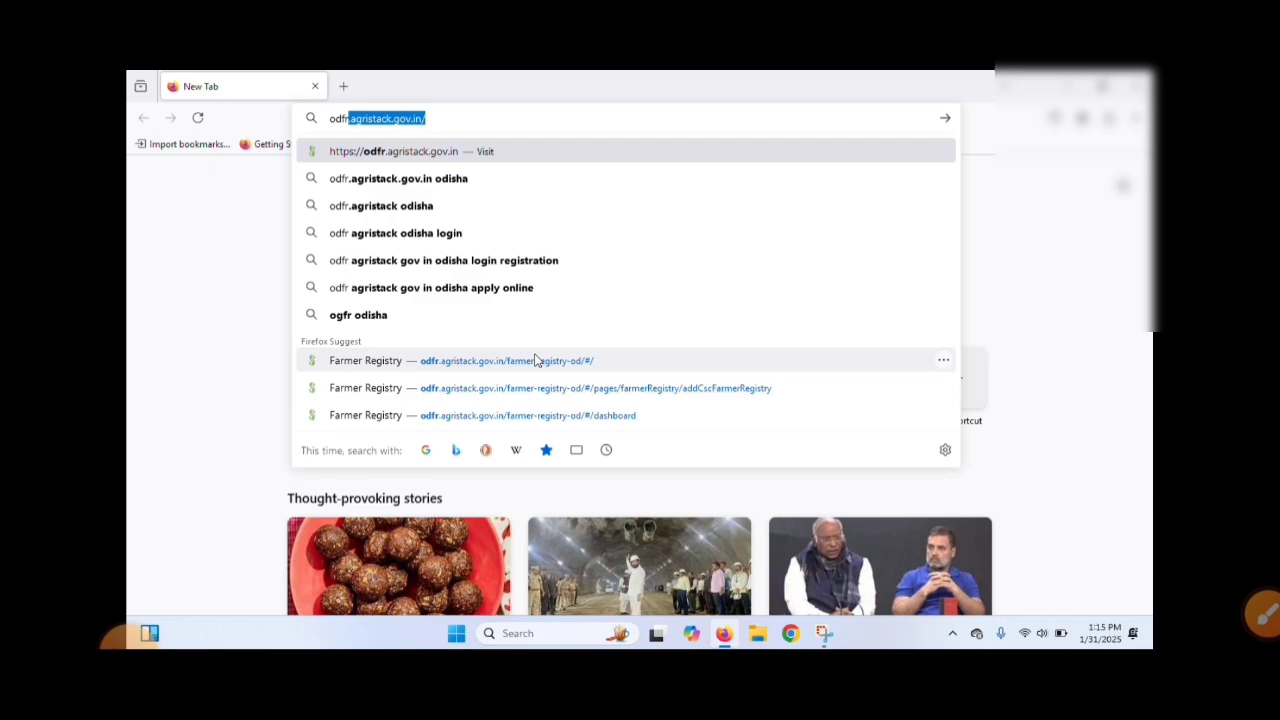
Step: Open the Odisha Farmer Registry page at odfr.agristack.gov.in/farmer-registry-od and choose to log in with CSC
left_click(536, 361)
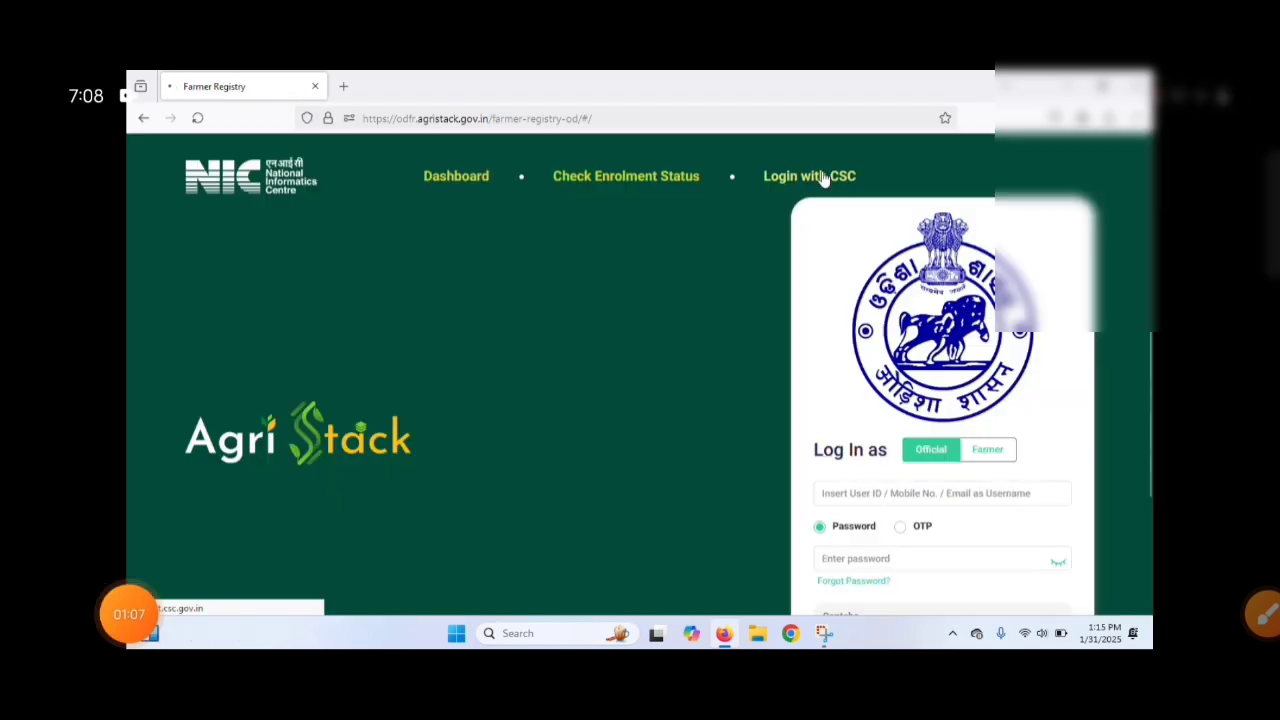
left_click(822, 177)
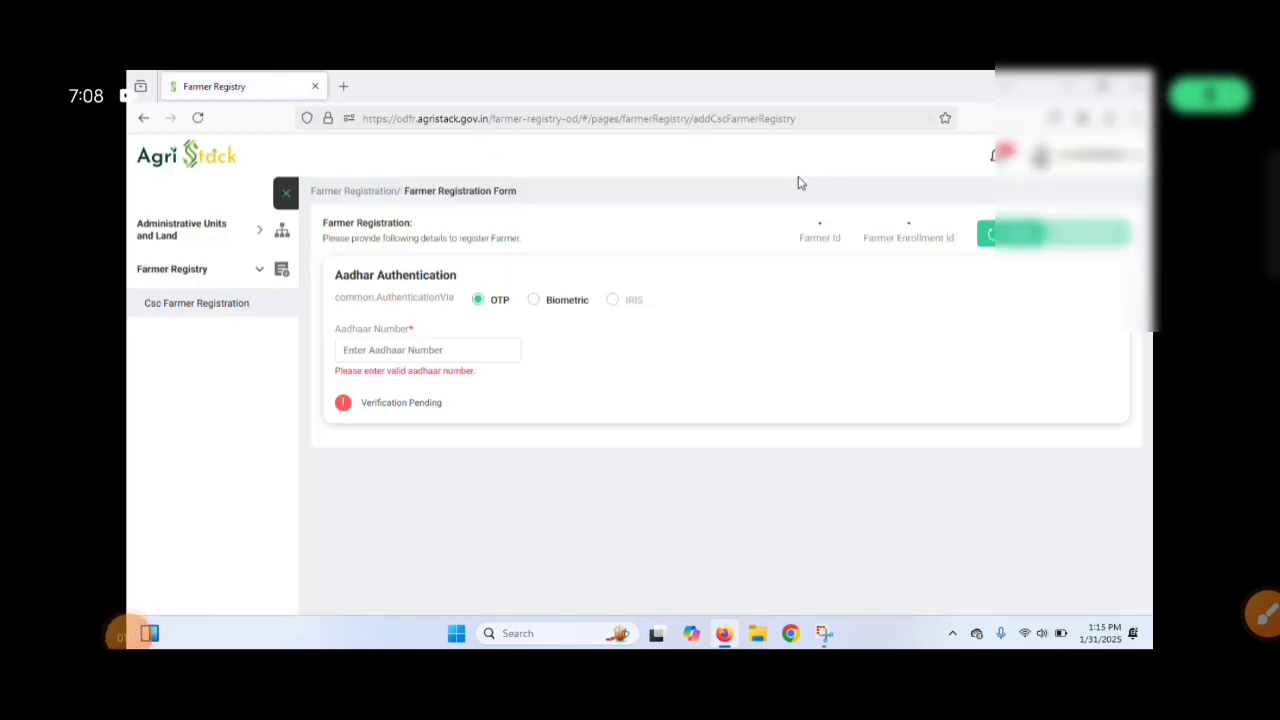
Step: Enter the farmer's Aadhaar number in the Aadhaar authentication section, keeping OTP as the verification method
left_click(455, 351)
left_click(1244, 612)
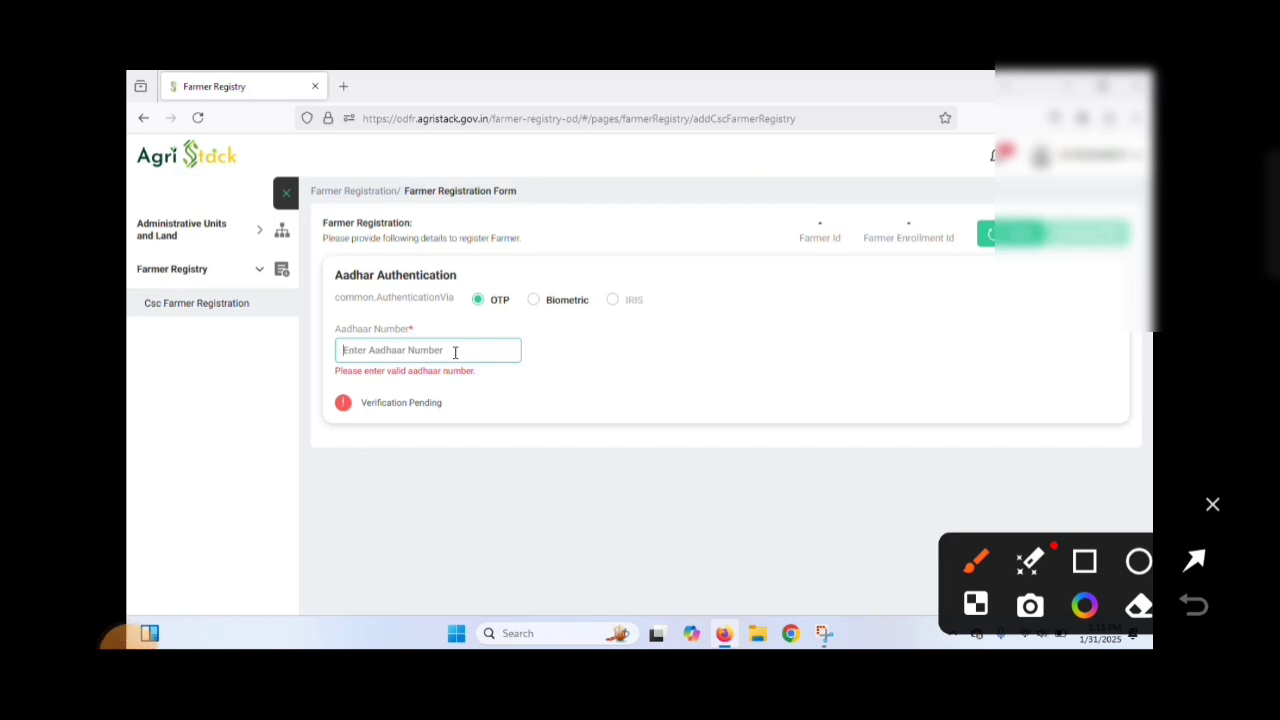
mouse_move(305, 356)
left_mouse_down()
mouse_move(430, 432)
mouse_move(530, 322)
mouse_move(292, 372)
mouse_move(345, 435)
left_mouse_up()
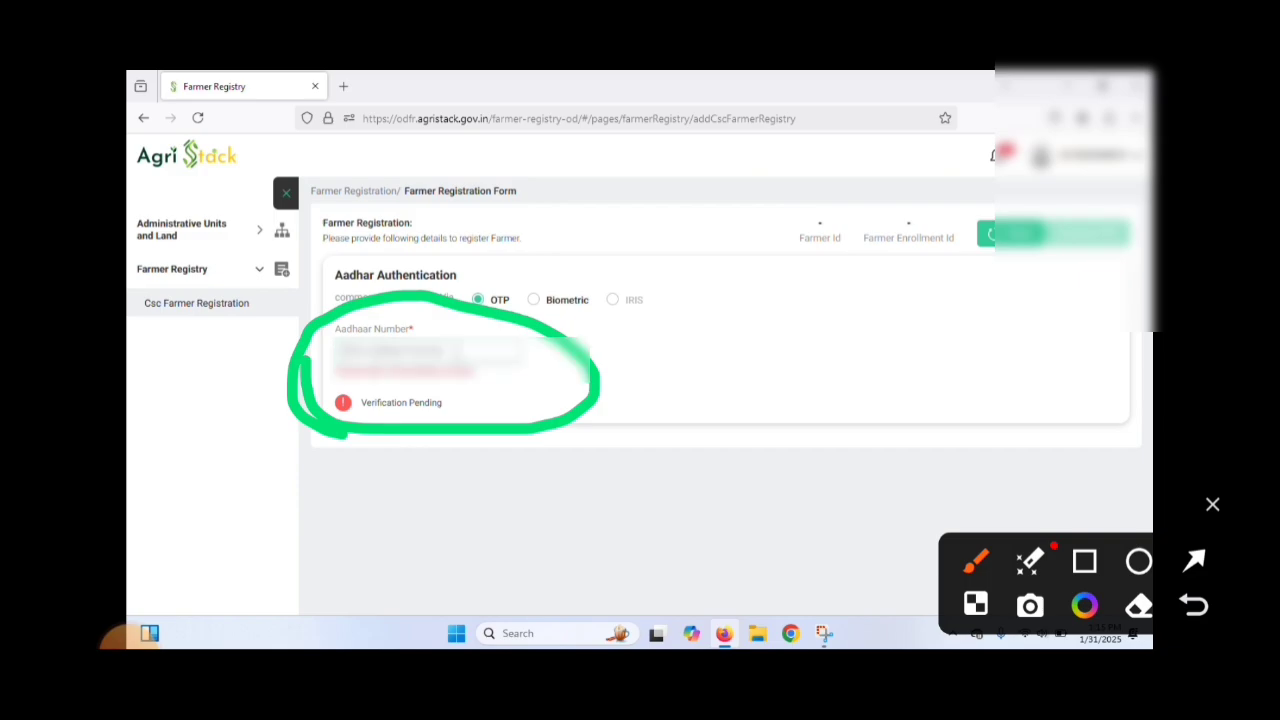
type("XXXX")
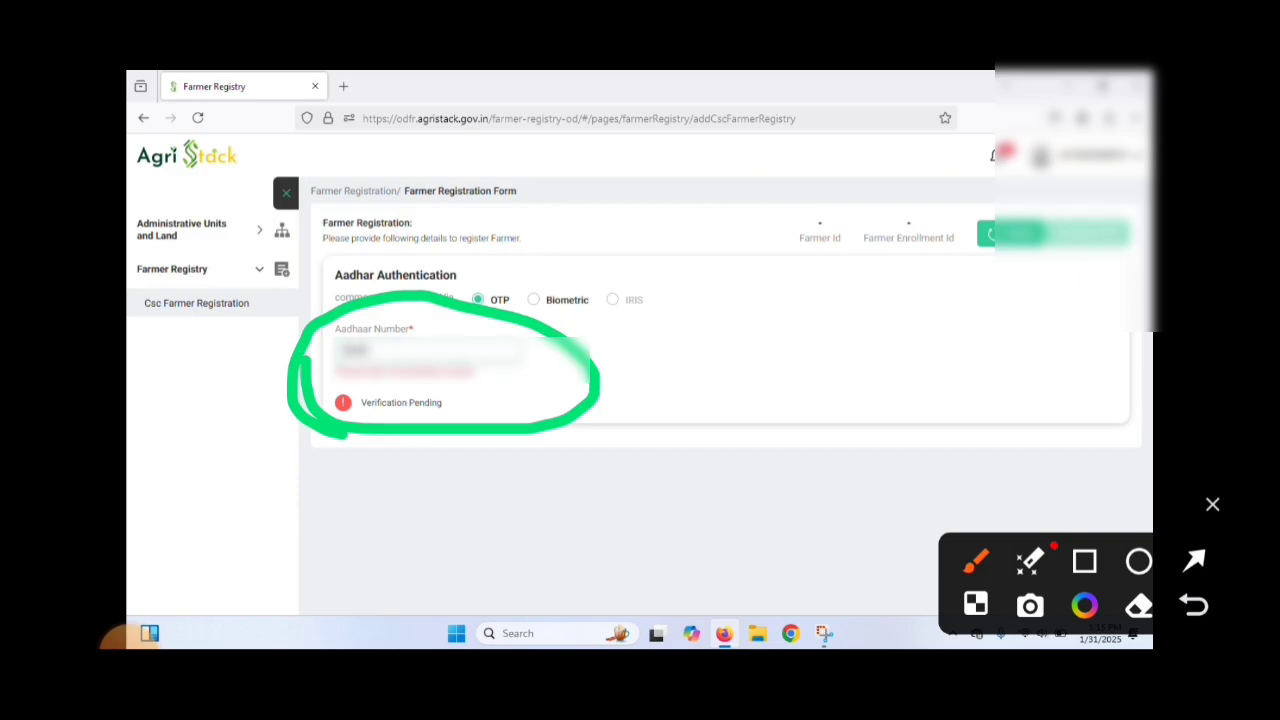
mouse_move(397, 349)
left_mouse_down()
mouse_move(557, 333)
mouse_move(604, 299)
left_mouse_up()
type("XX")
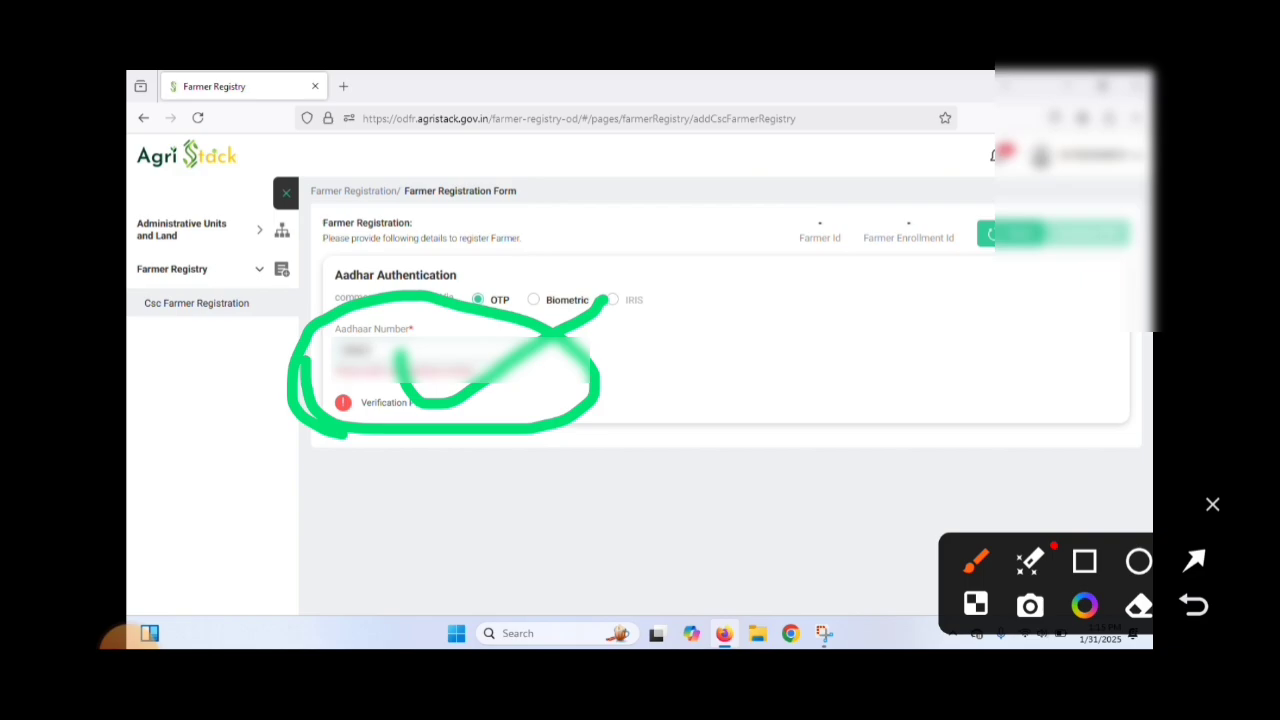
left_click(1212, 504)
type("XX")
left_click(1244, 613)
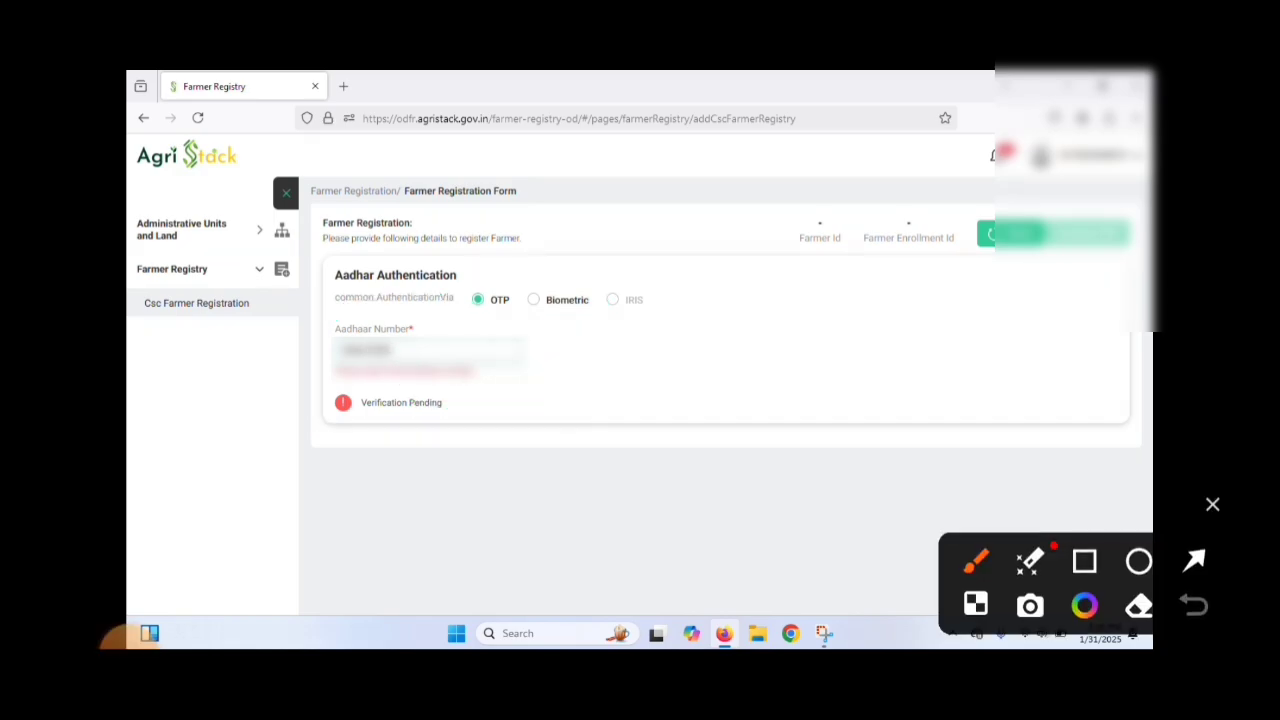
mouse_move(482, 397)
left_mouse_down()
mouse_move(328, 447)
mouse_move(488, 410)
mouse_move(478, 388)
left_mouse_up()
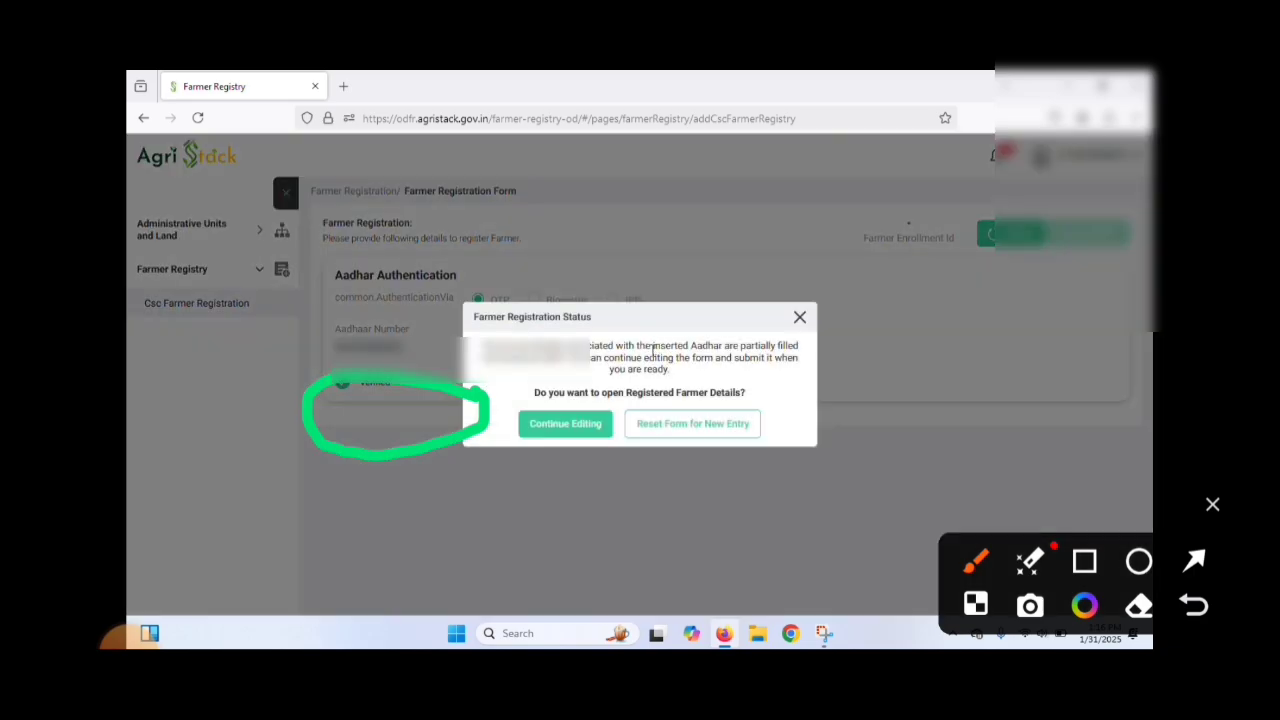
Step: Continue editing the partially filled farmer registration linked to the entered Aadhaar
mouse_move(600, 378)
left_mouse_down()
mouse_move(505, 462)
mouse_move(628, 388)
left_mouse_up()
left_click(1212, 504)
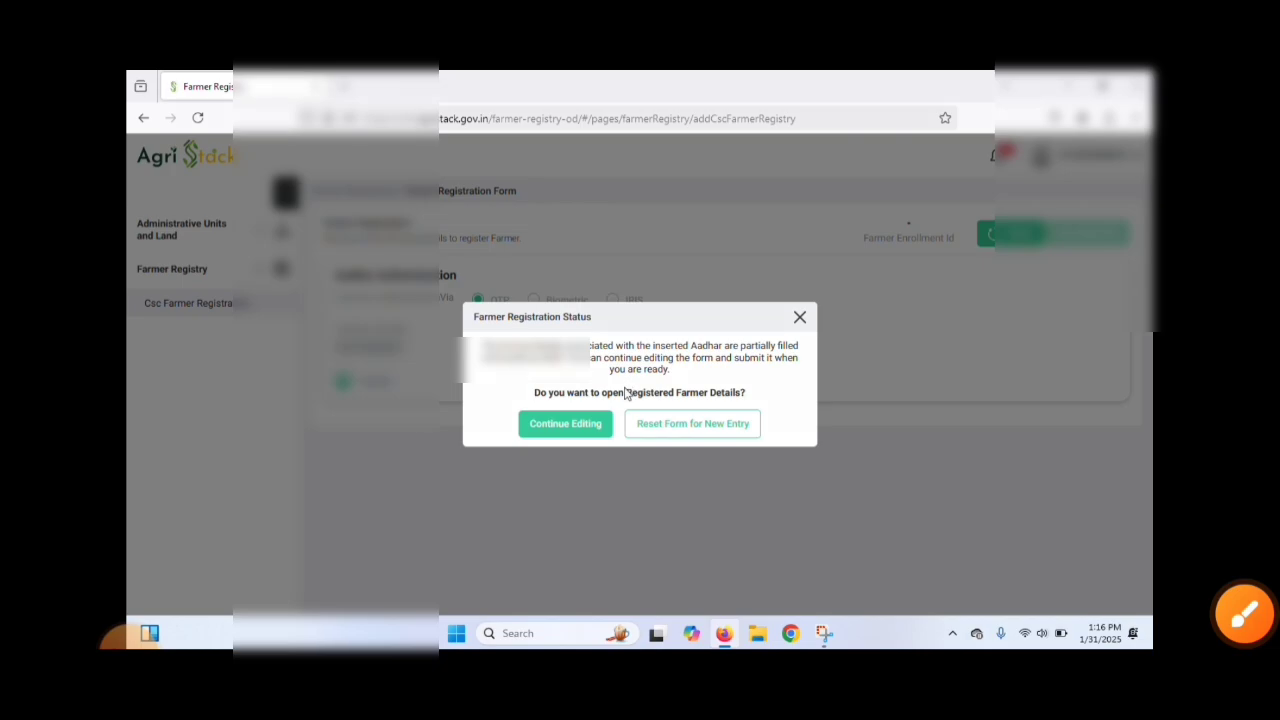
left_click(586, 426)
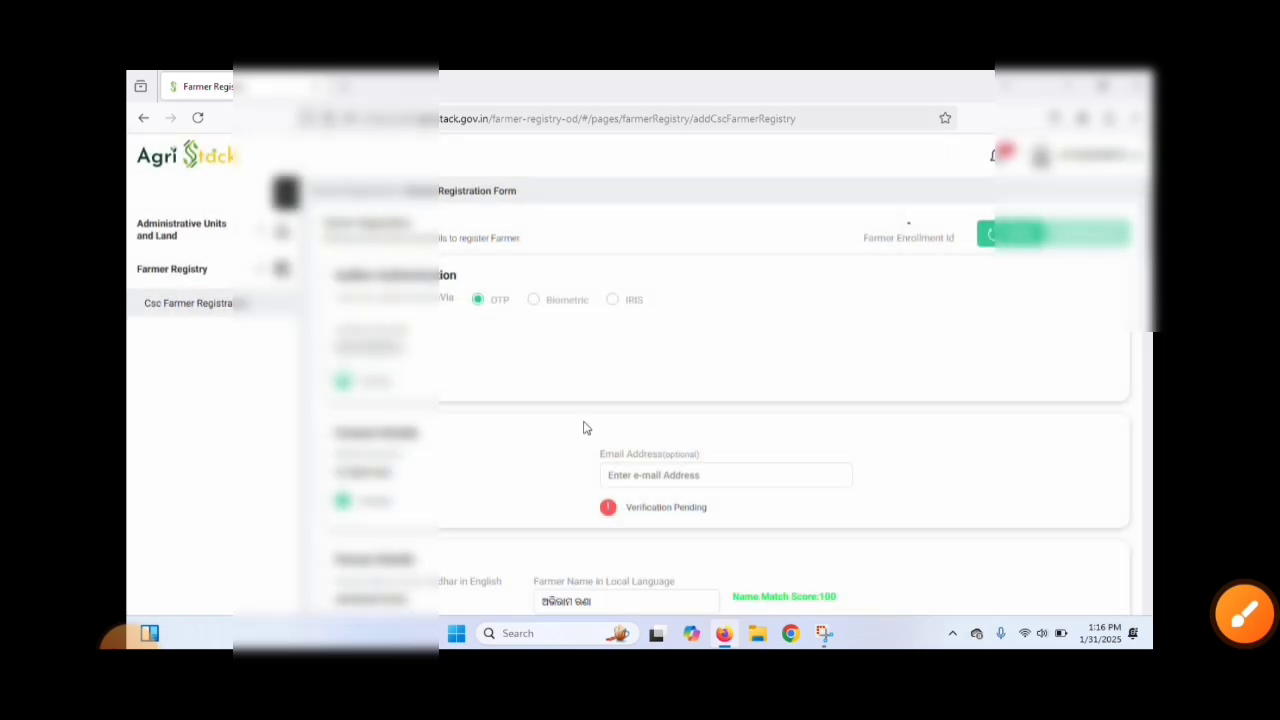
Step: Review the contact, farmer, residential, land ownership and occupation details in the registration form down to the owned land section
scroll(586, 428, "down", 3)
left_click(1244, 612)
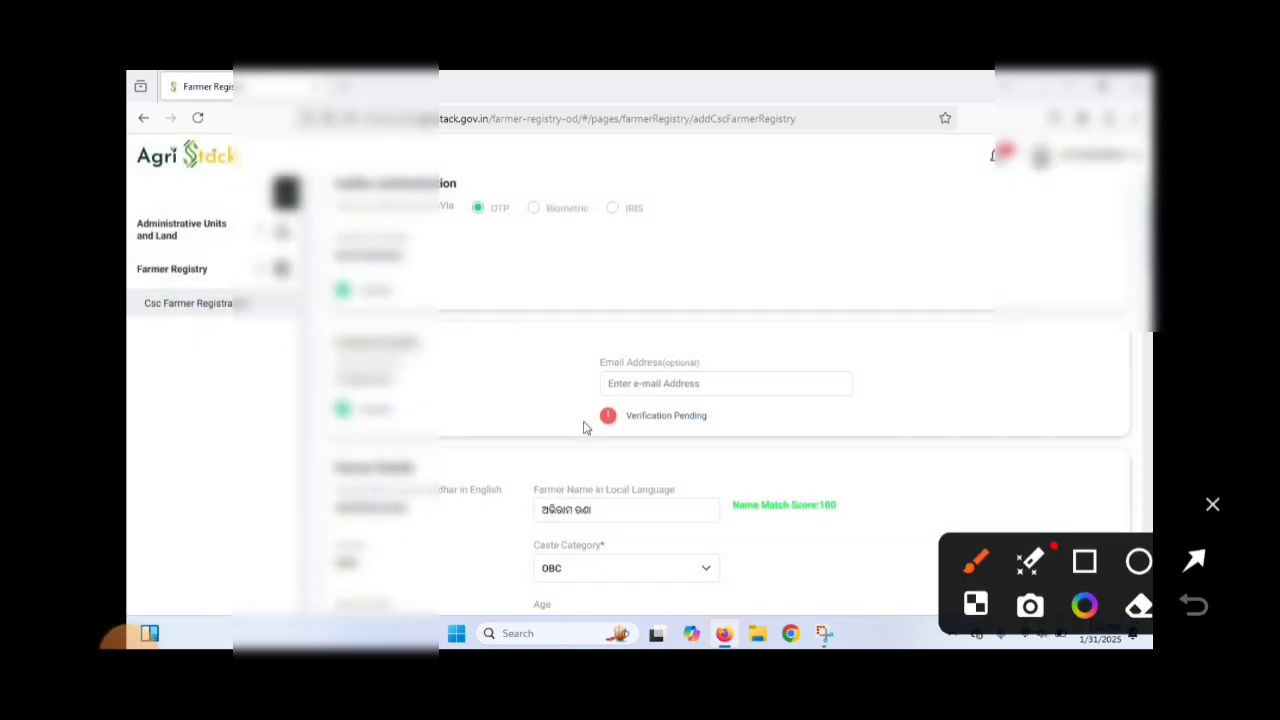
scroll(586, 425, "down", 3)
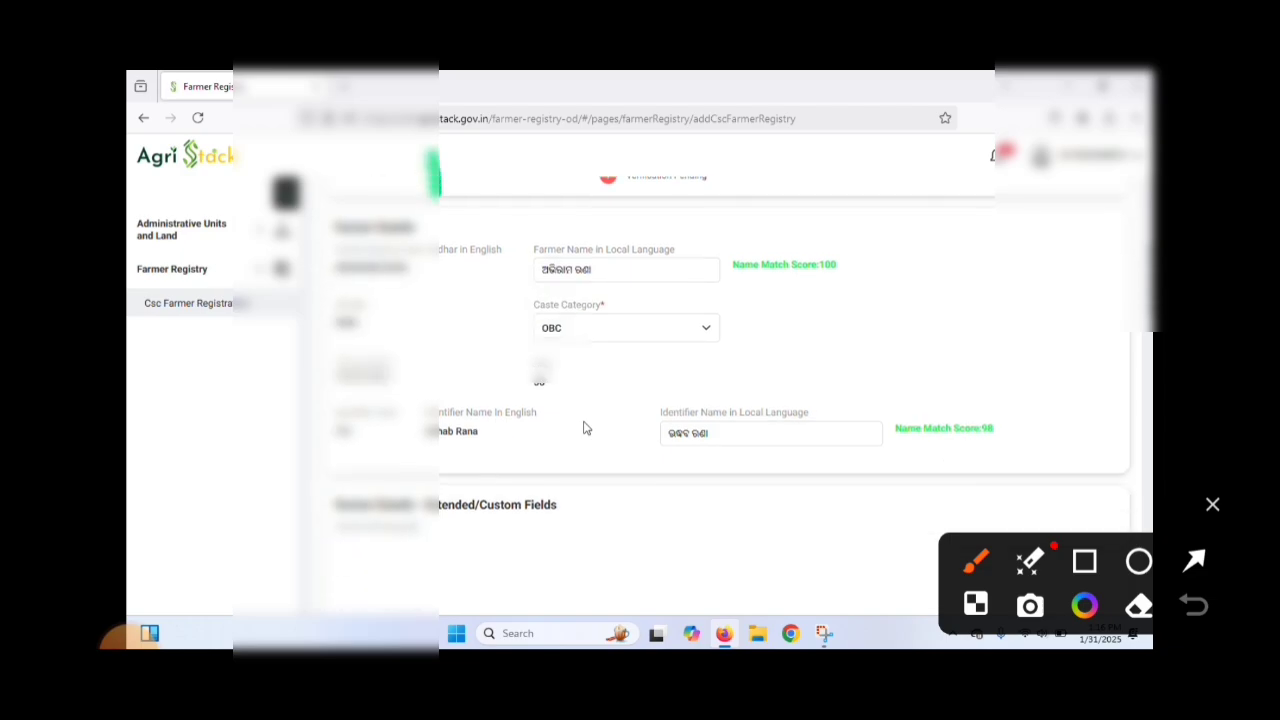
scroll(586, 428, "down", 3)
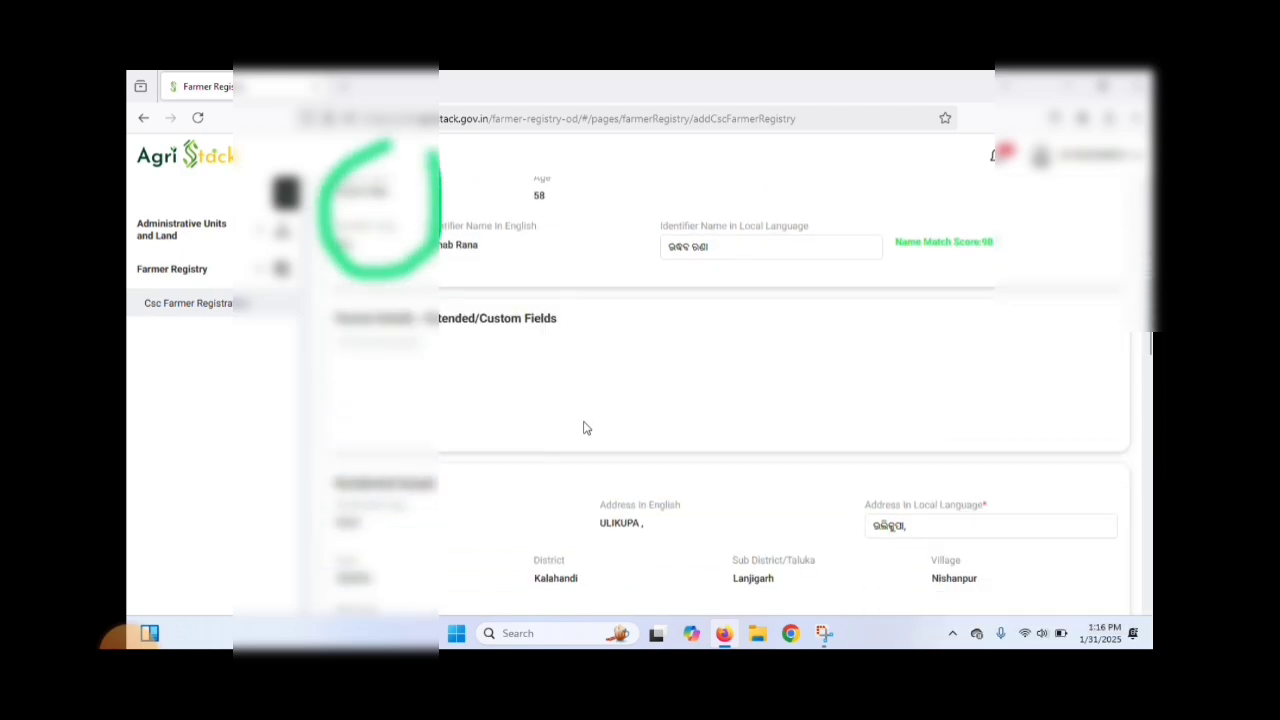
scroll(645, 358, "up", 5)
scroll(646, 355, "down", 1)
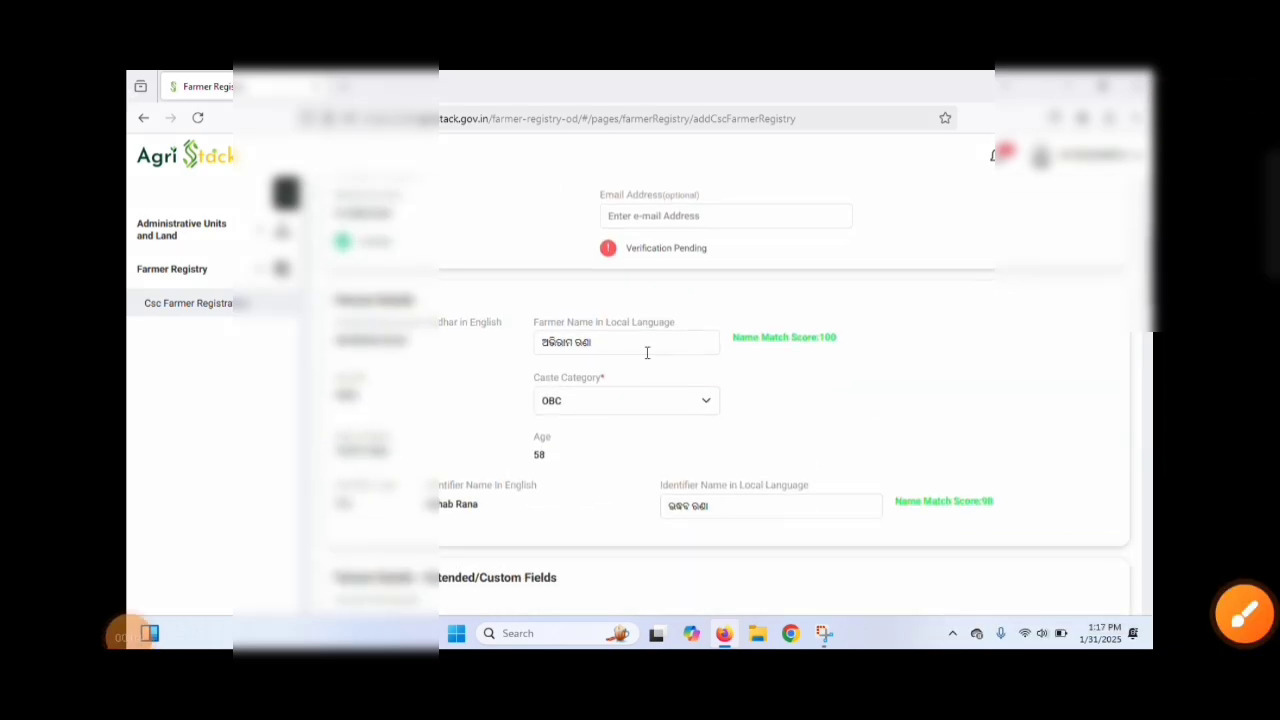
scroll(647, 353, "down", 2)
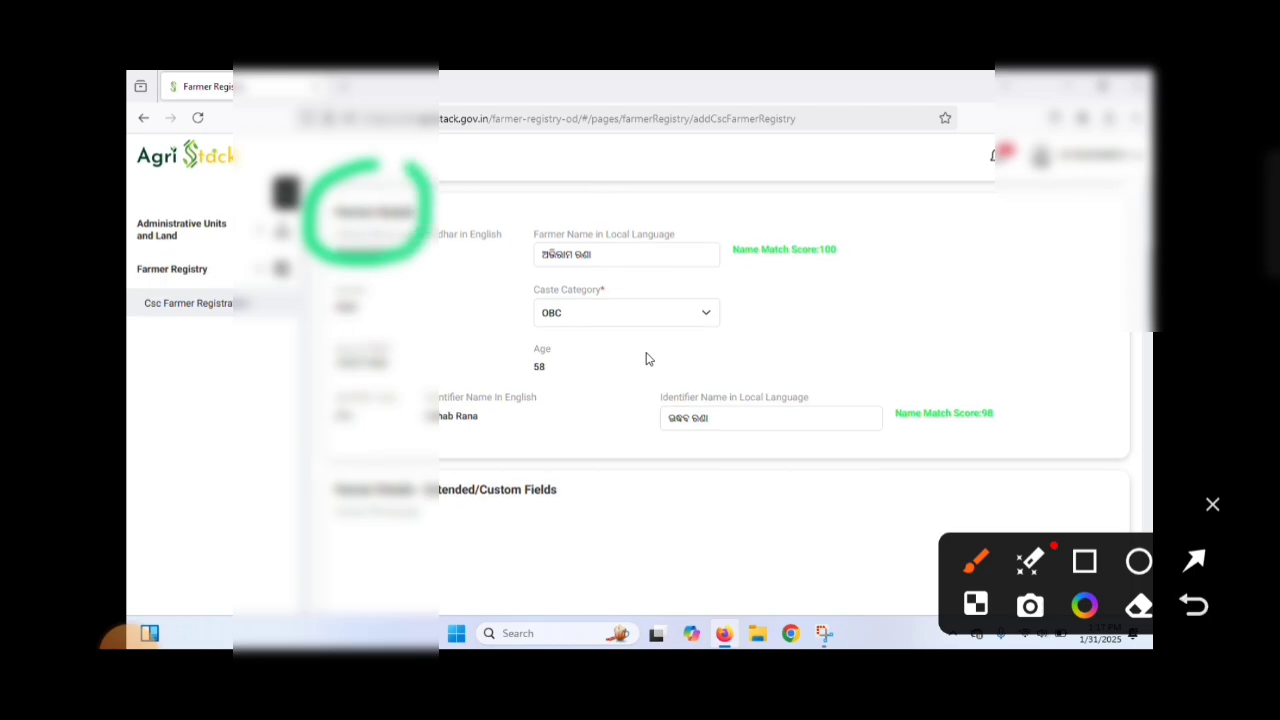
scroll(645, 358, "down", 5)
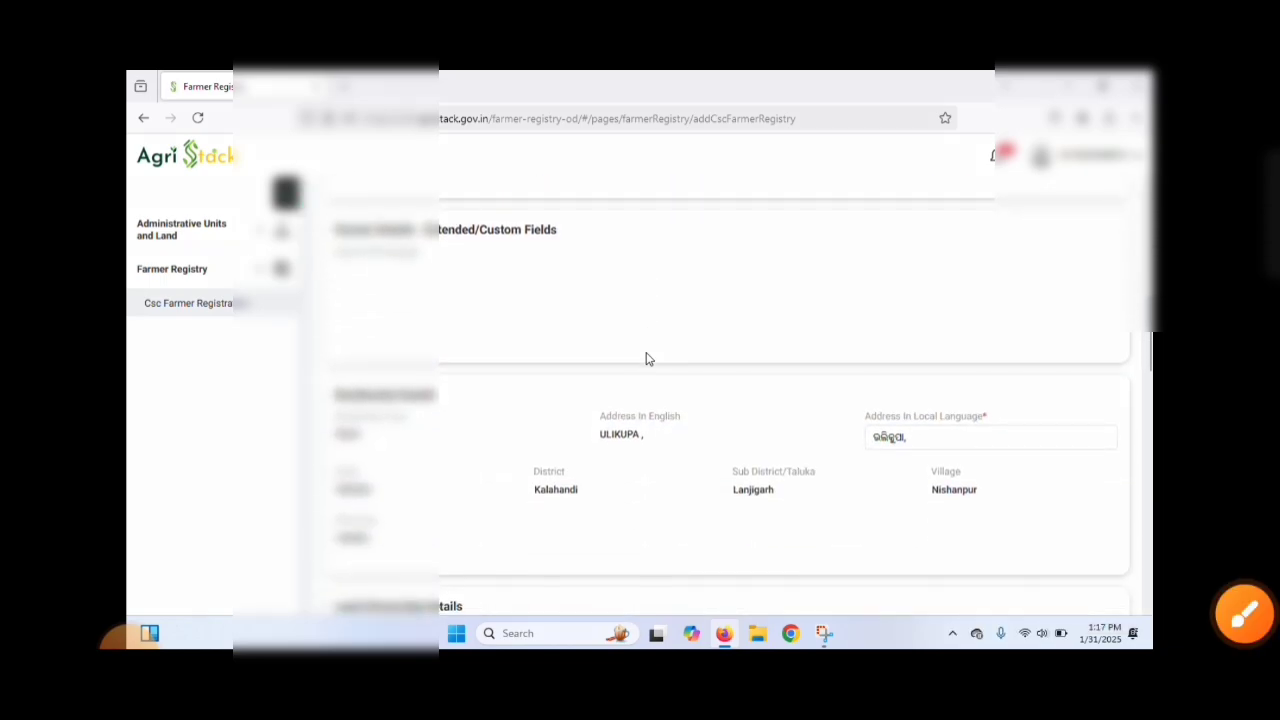
scroll(646, 360, "down", 1)
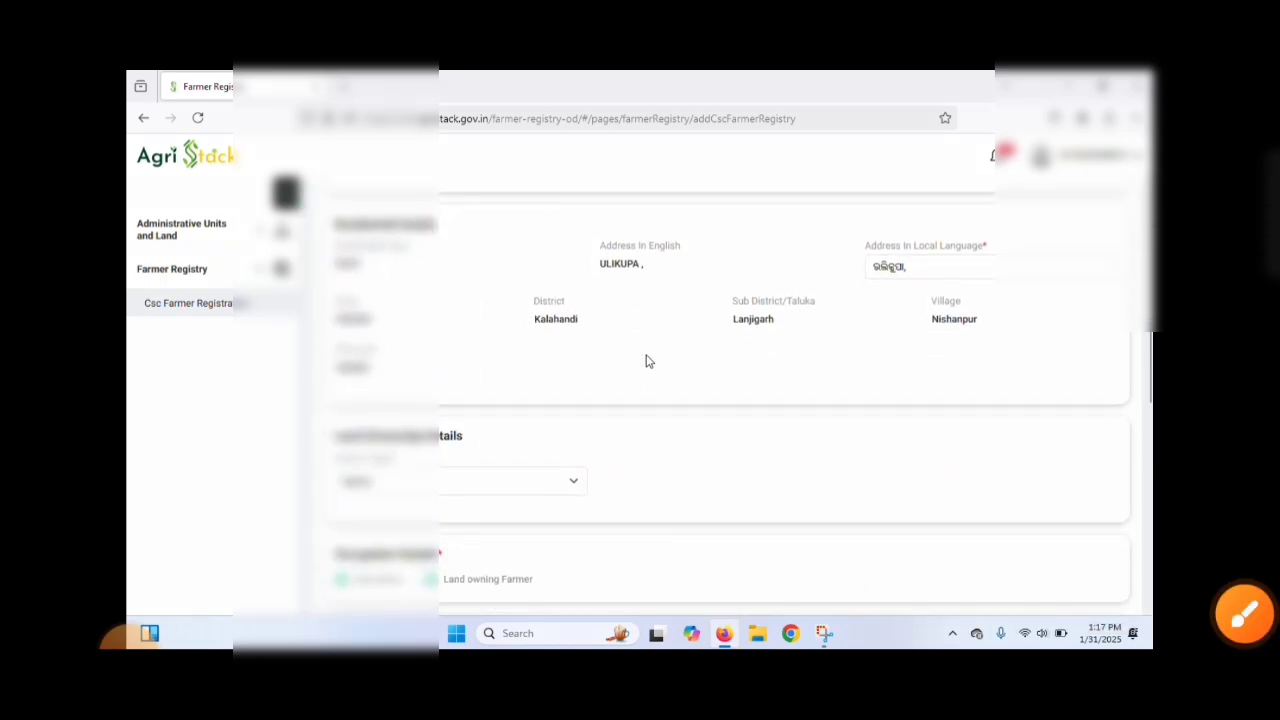
scroll(646, 361, "down", 3)
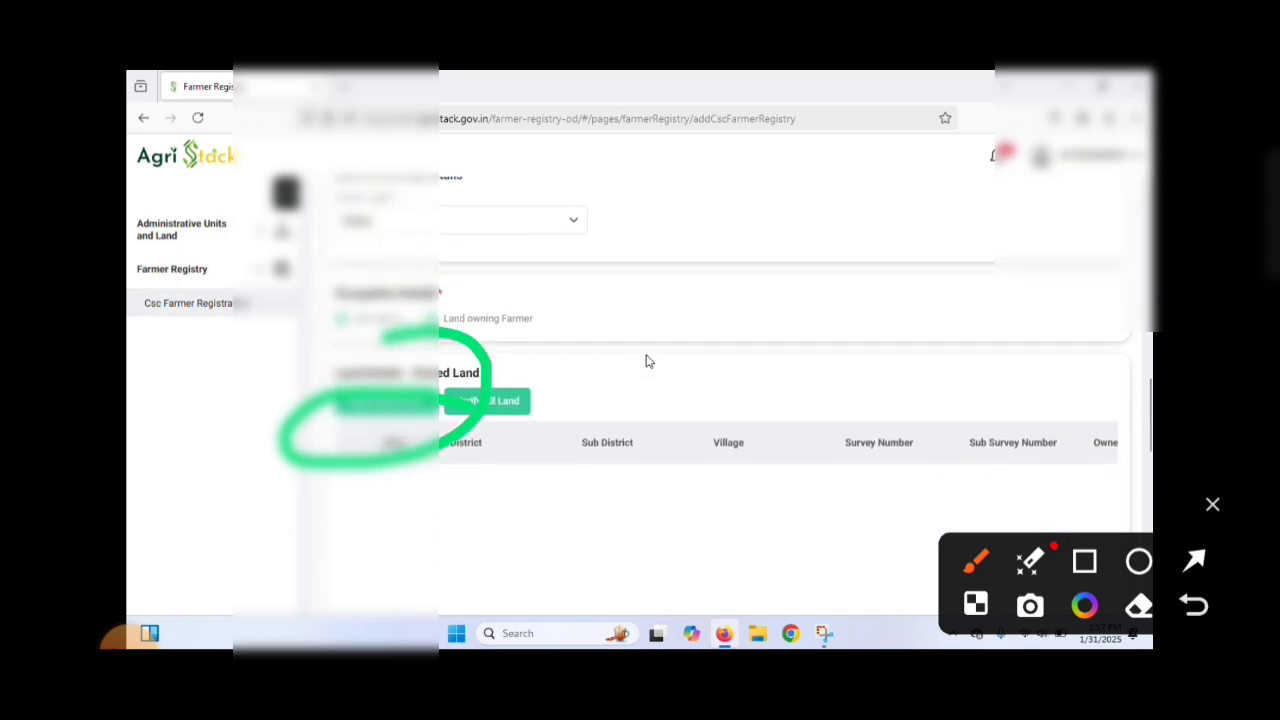
scroll(646, 361, "down", 1)
scroll(443, 354, "down", 1)
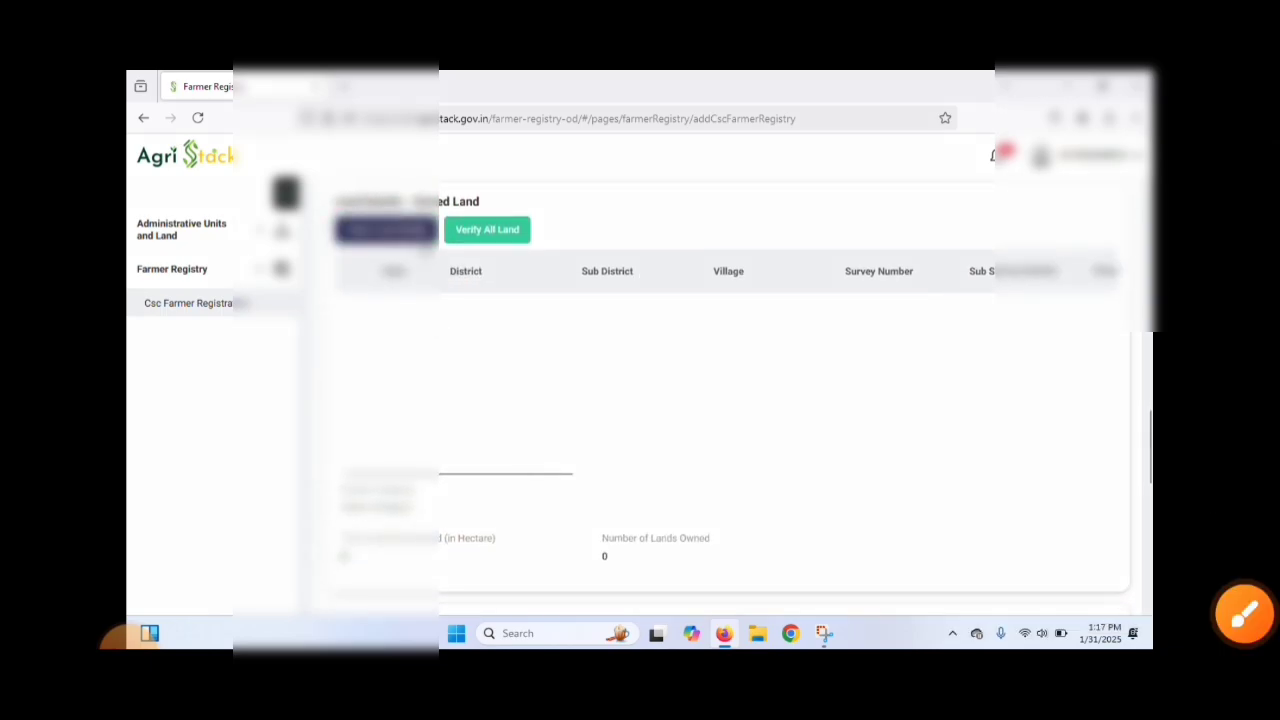
Step: Start fetching land details for the owned land and set the district to KALAHANDI
left_click(386, 229)
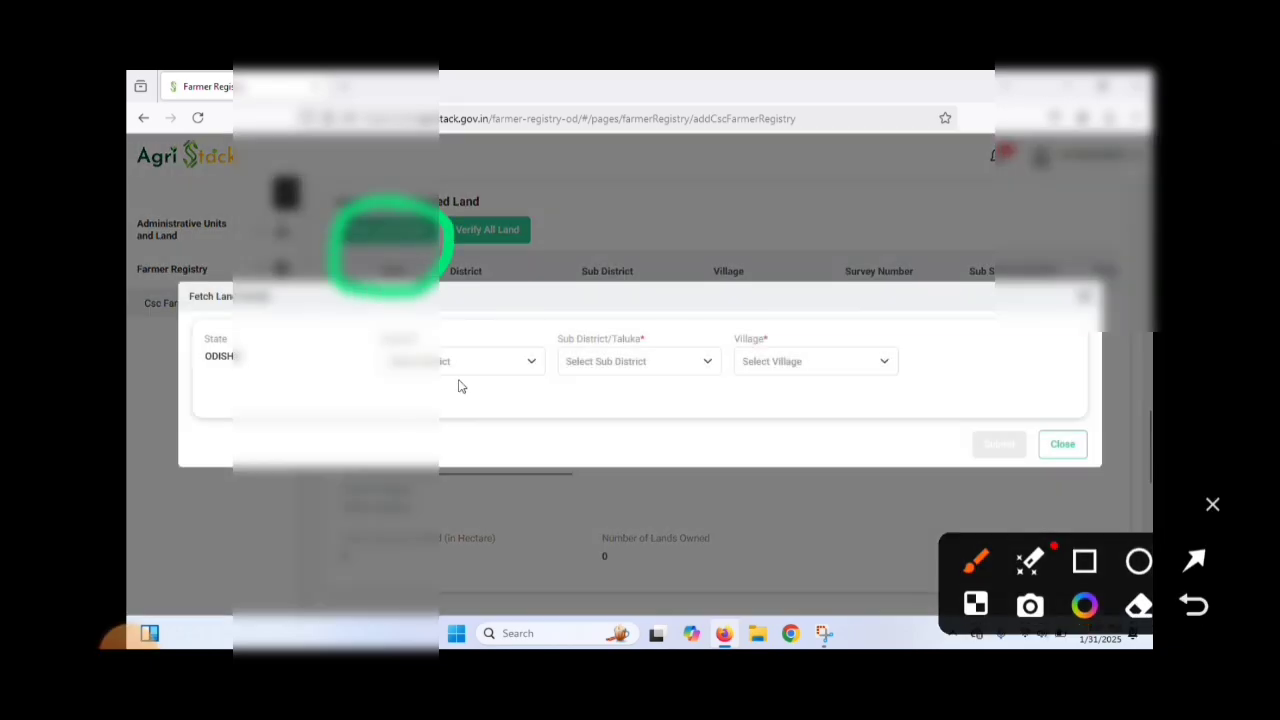
left_click(463, 368)
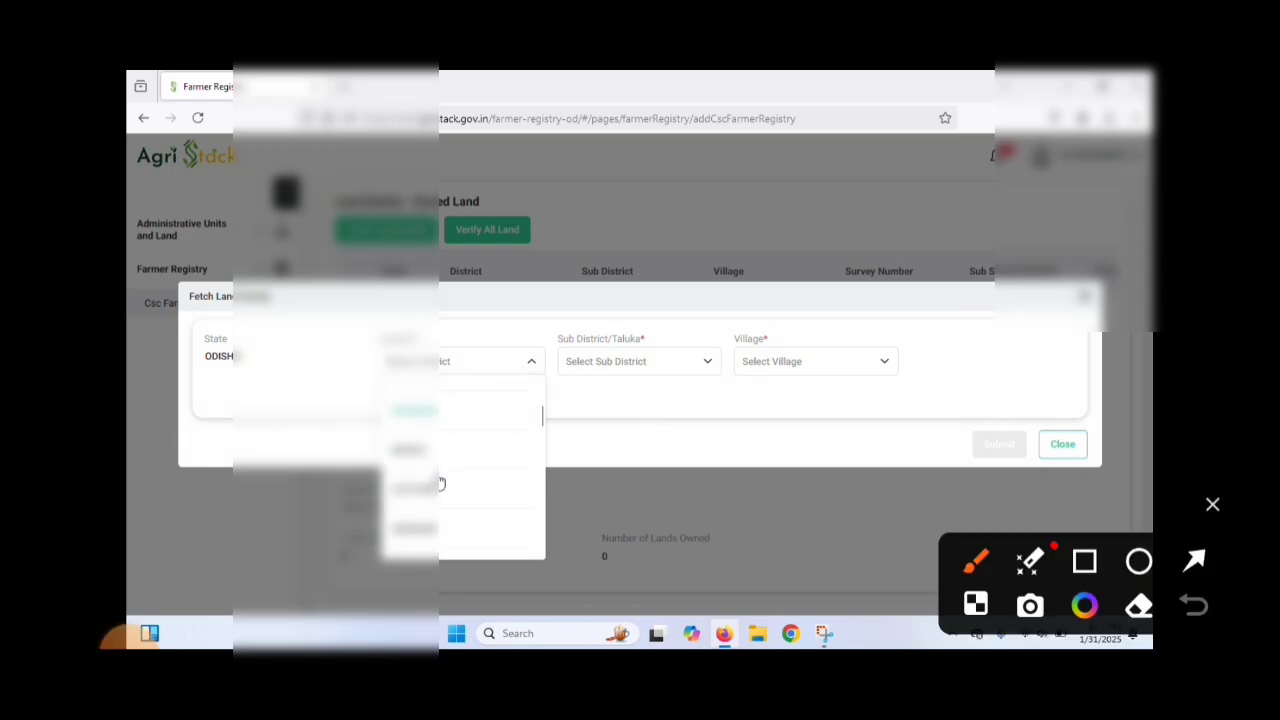
scroll(440, 484, "down", 1)
mouse_move(400, 337)
left_mouse_down()
mouse_move(508, 495)
mouse_move(388, 322)
left_mouse_up()
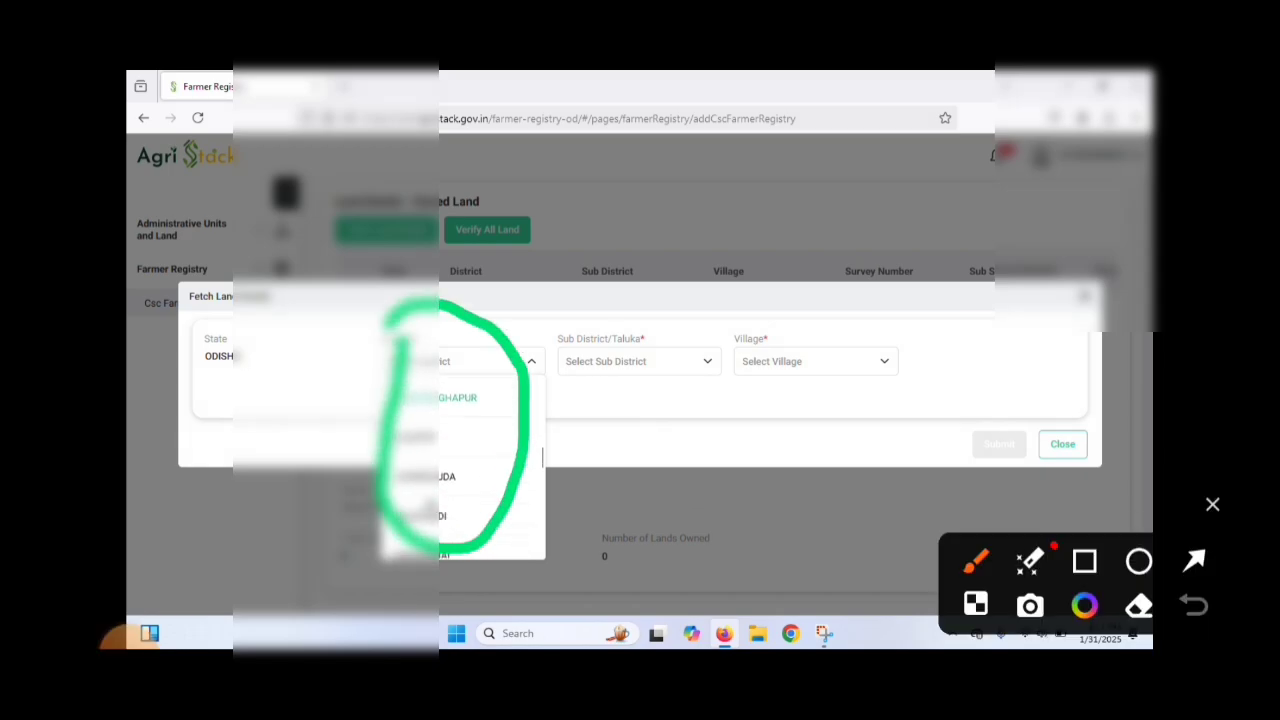
left_click(445, 515)
Step: Set the sub district of the owned land to Narala
left_click(640, 361)
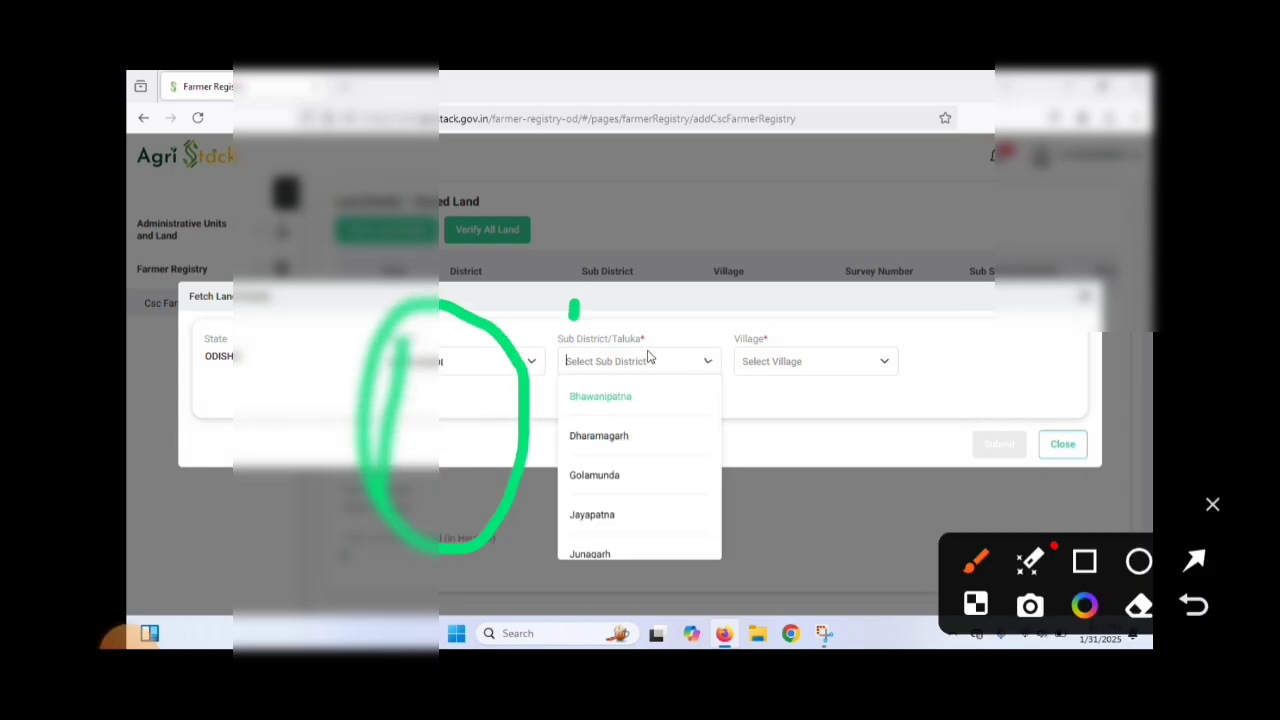
scroll(618, 496, "down", 2)
scroll(599, 515, "down", 1)
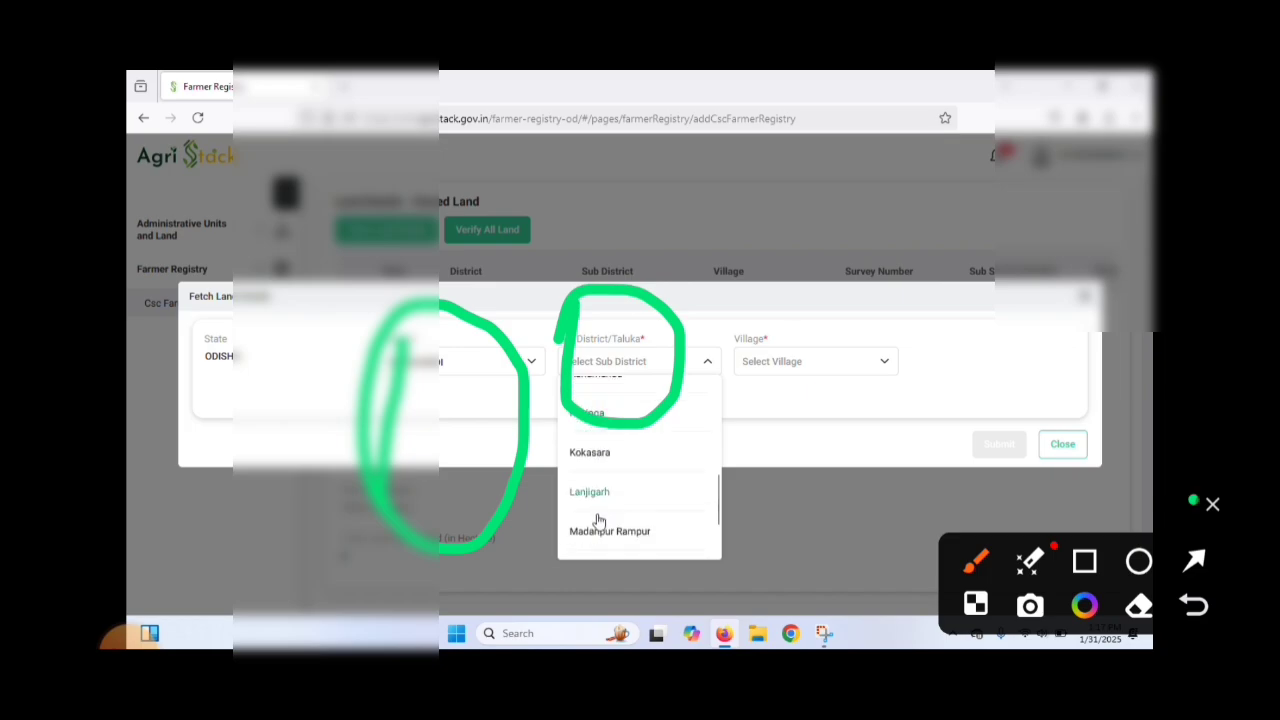
scroll(594, 500, "down", 1)
left_click(594, 500)
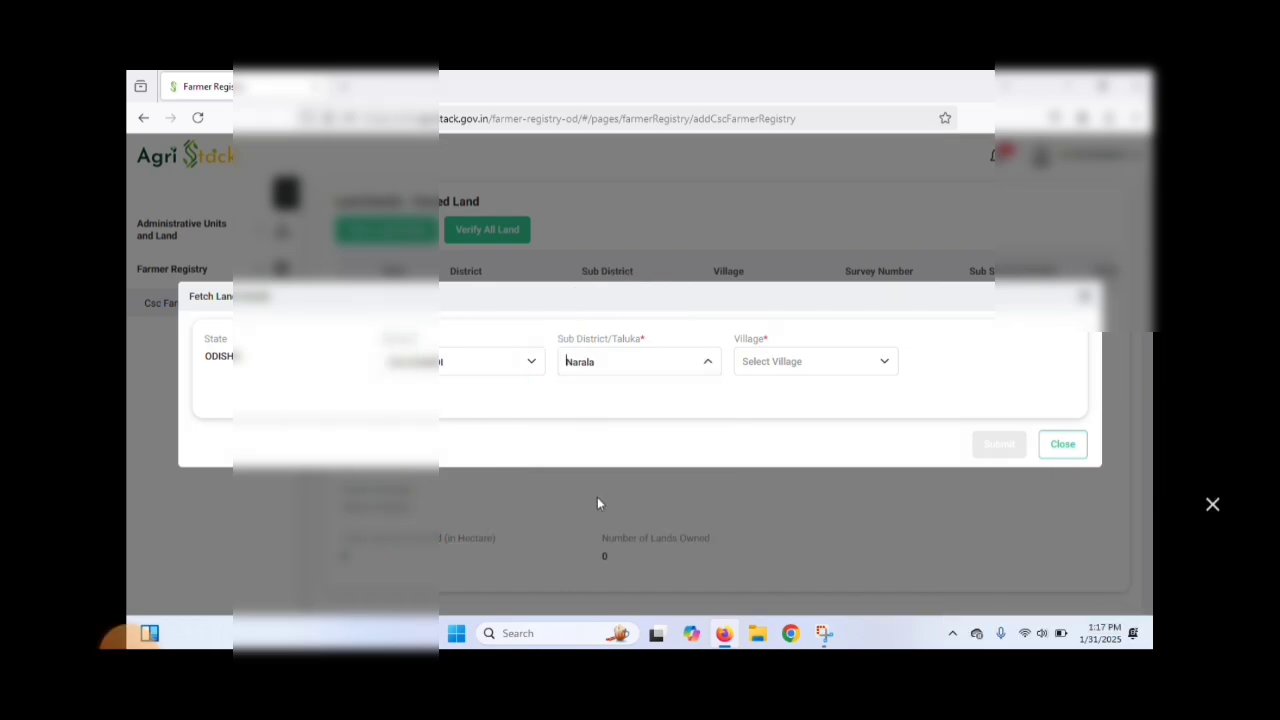
Step: Find the land's village in the village list and set it to Dhoben-422747
left_click(795, 365)
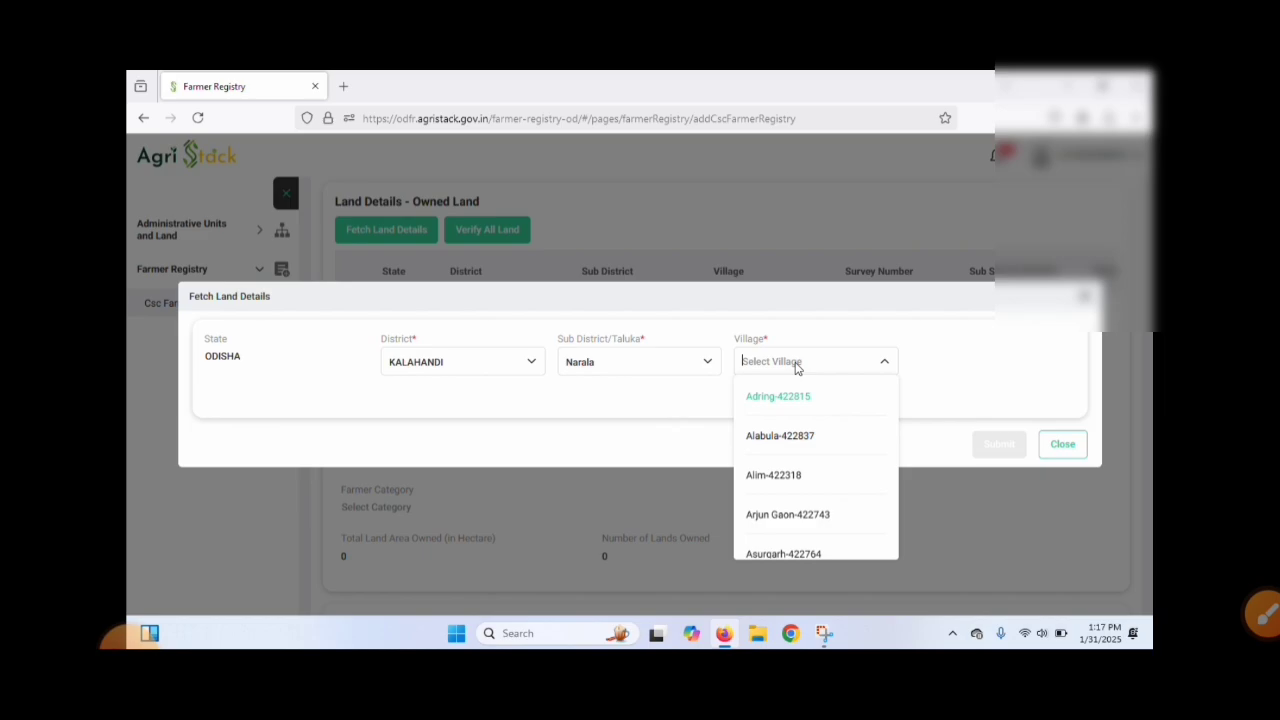
type("d")
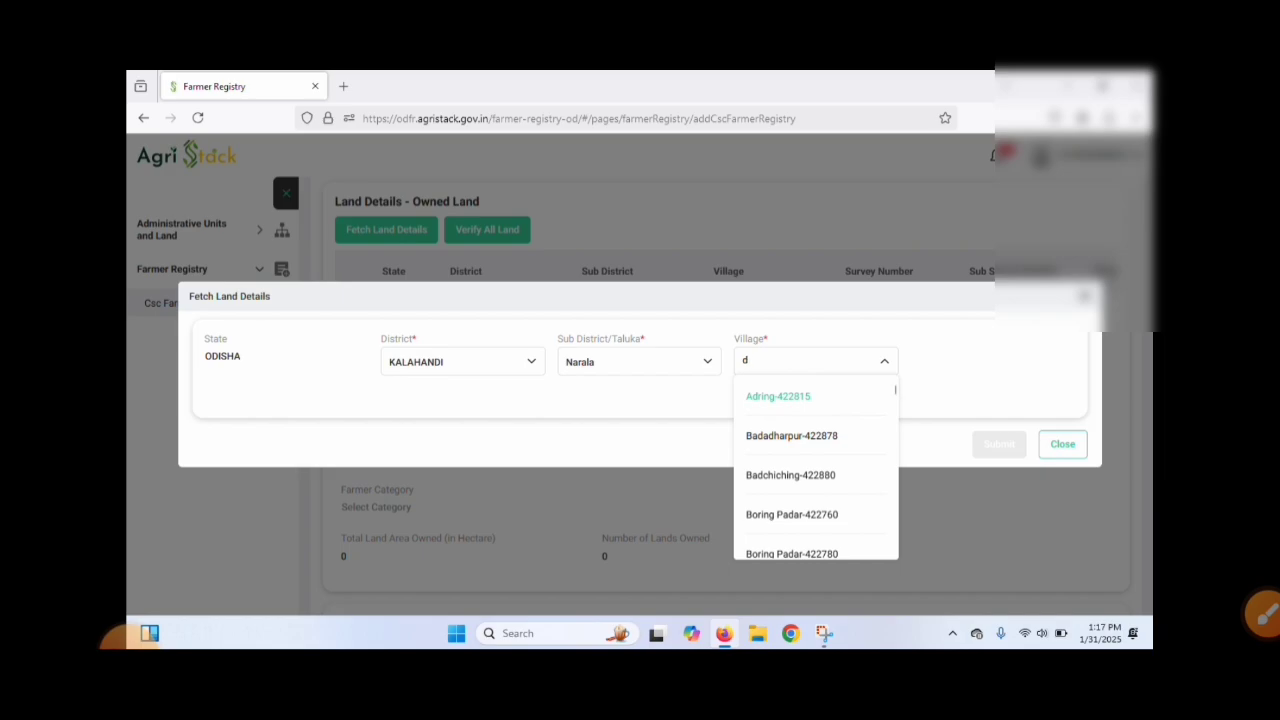
type("ube")
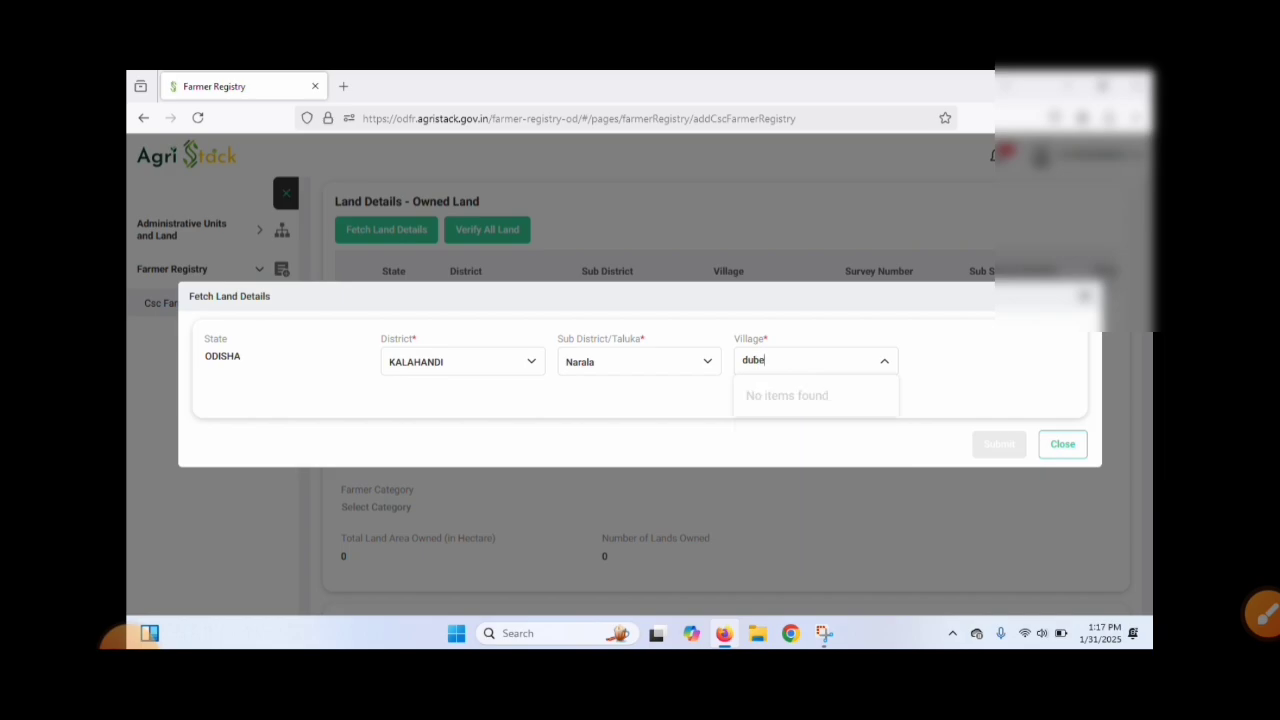
key("BackSpace")
key("BackSpace")
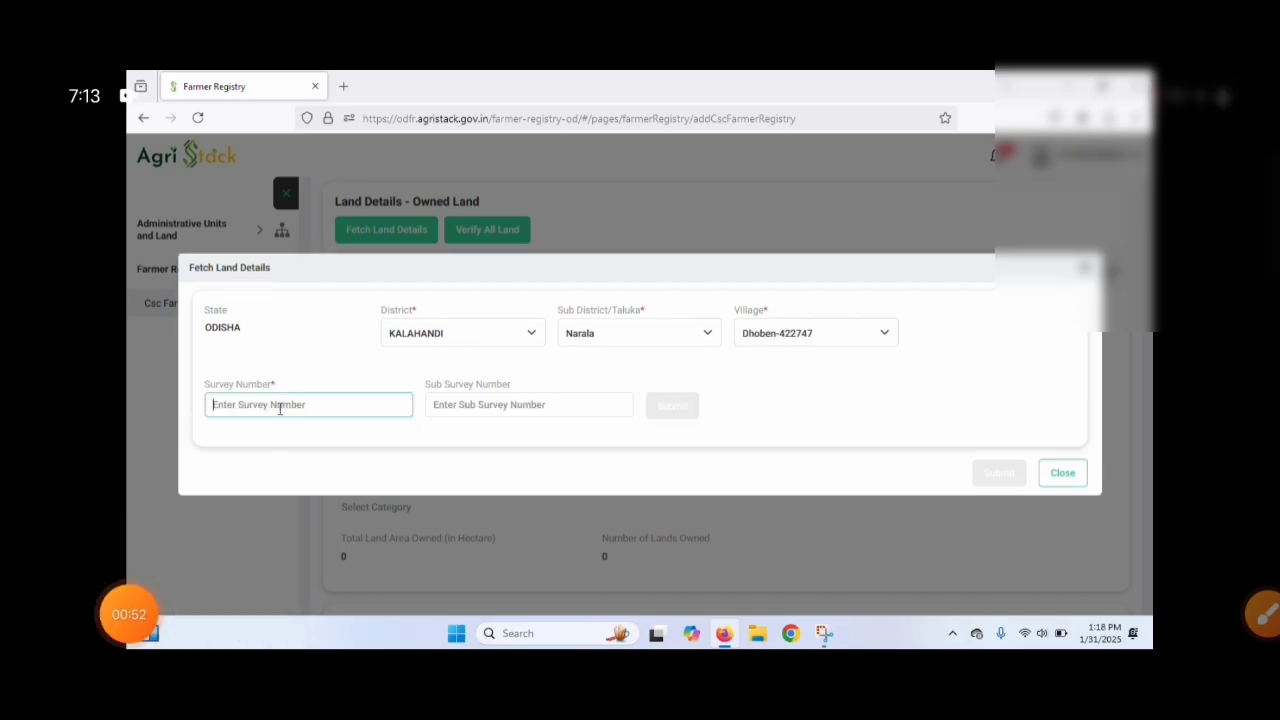
Step: Enter the land's survey number and submit it to look up its owners, leaving the sub survey number empty
left_click(1265, 615)
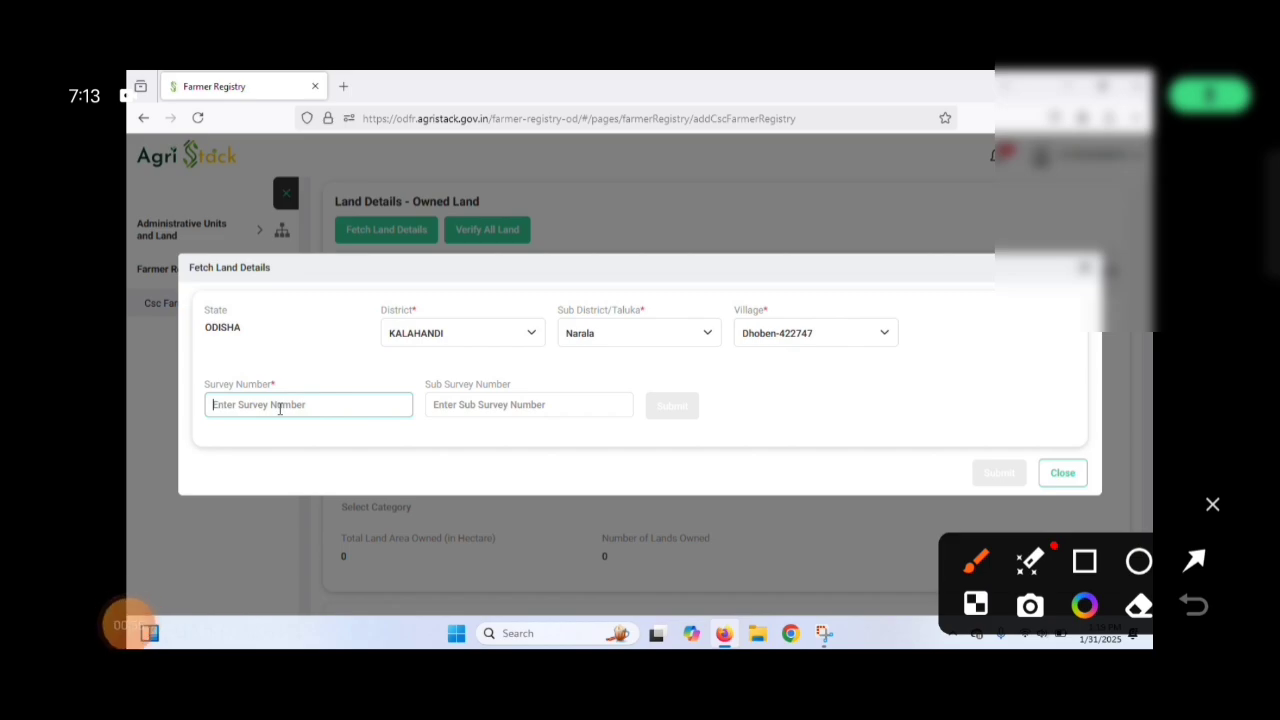
mouse_move(335, 393)
left_mouse_down()
mouse_move(272, 370)
mouse_move(325, 486)
mouse_move(287, 380)
left_mouse_up()
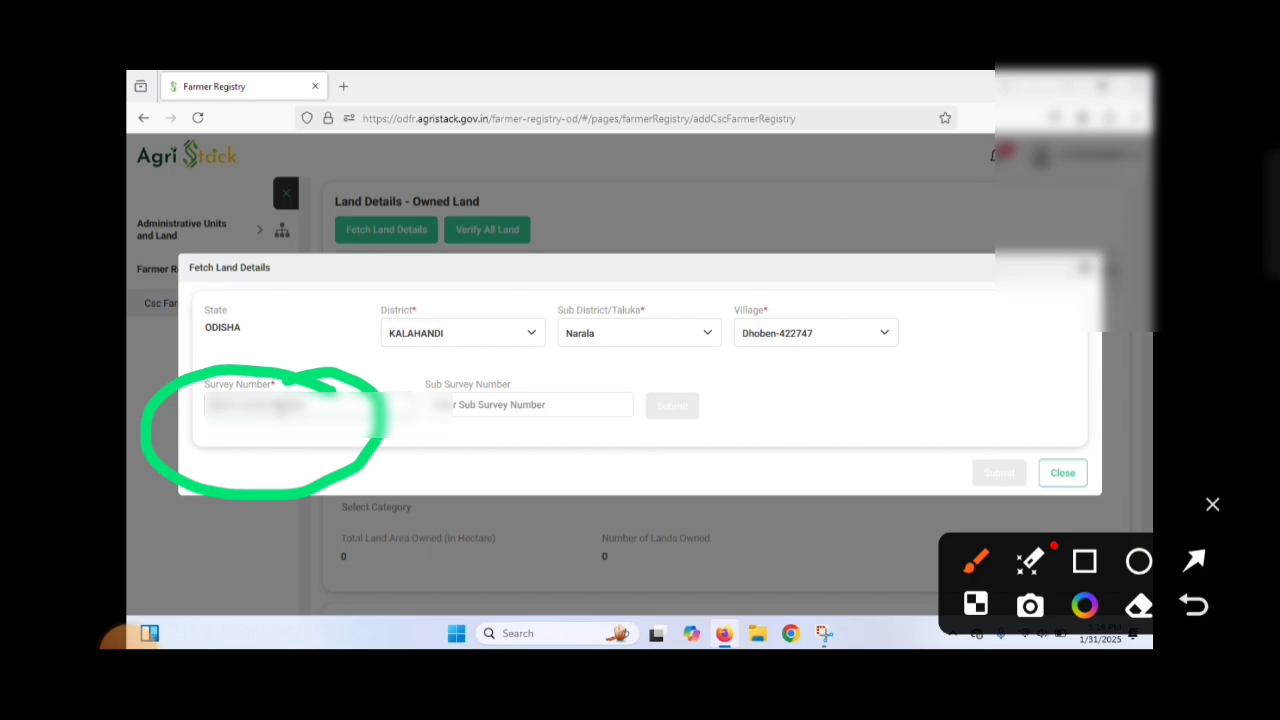
type("1")
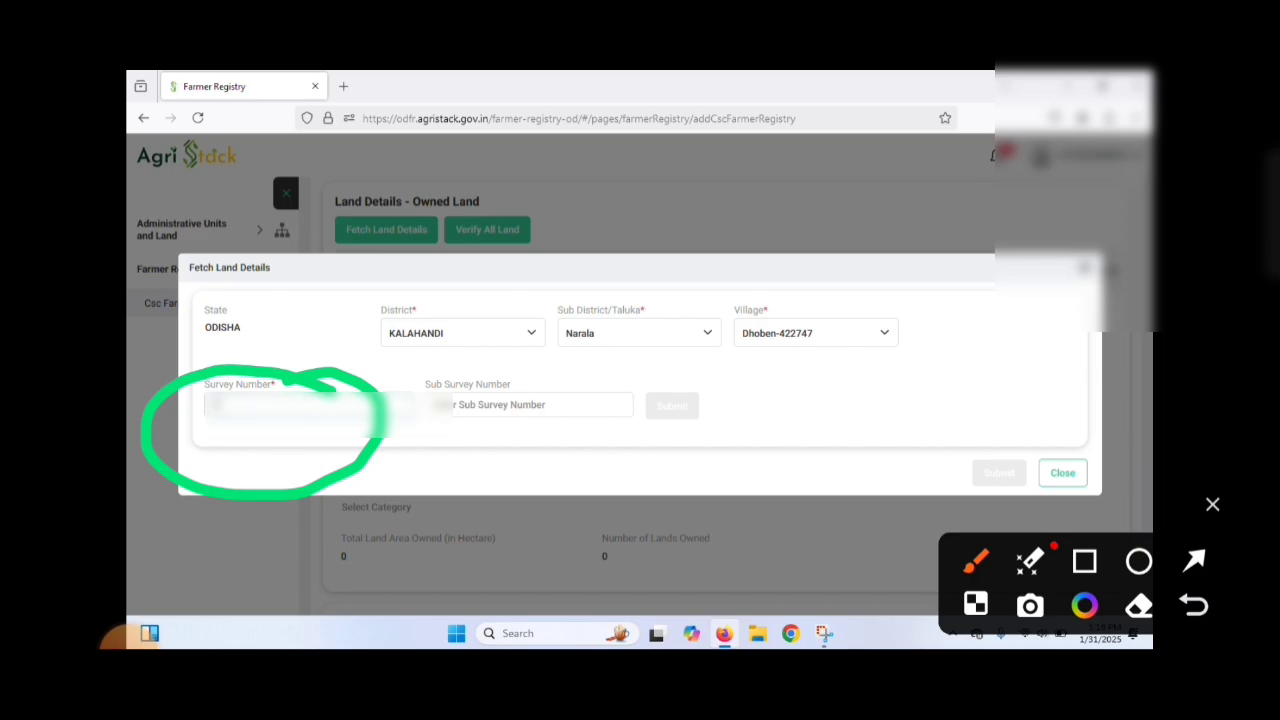
type("111")
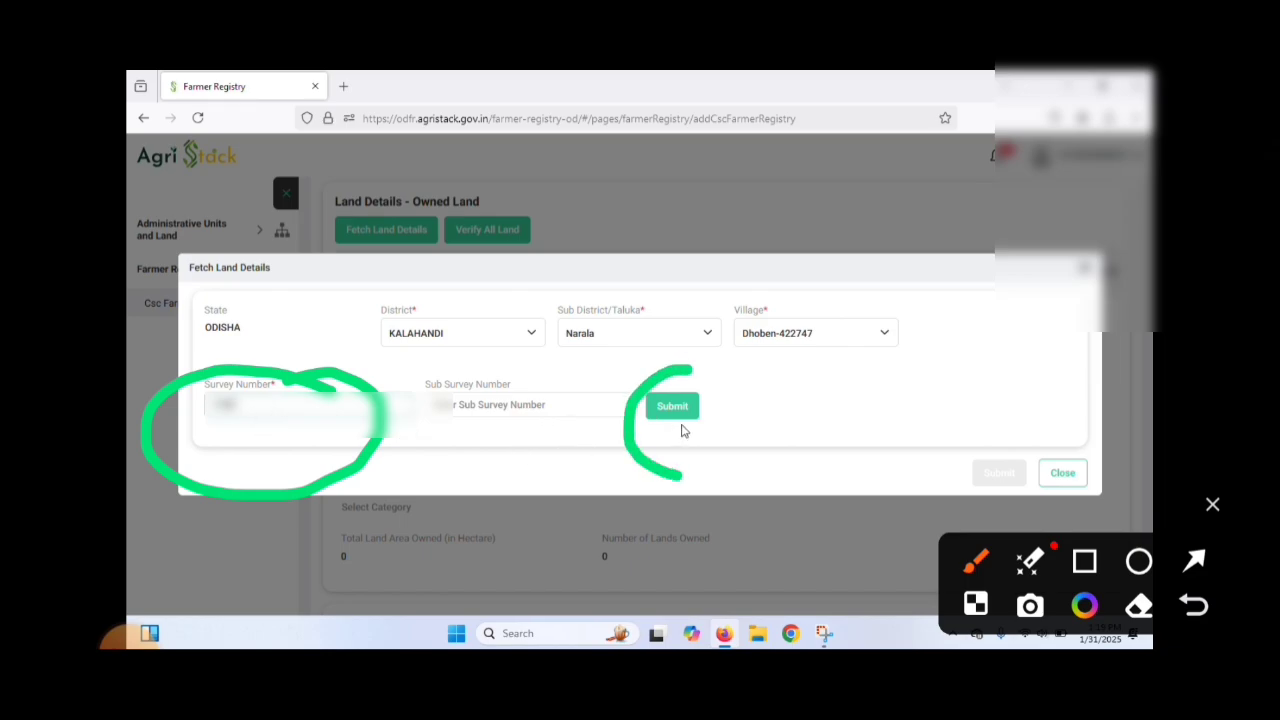
left_click(685, 410)
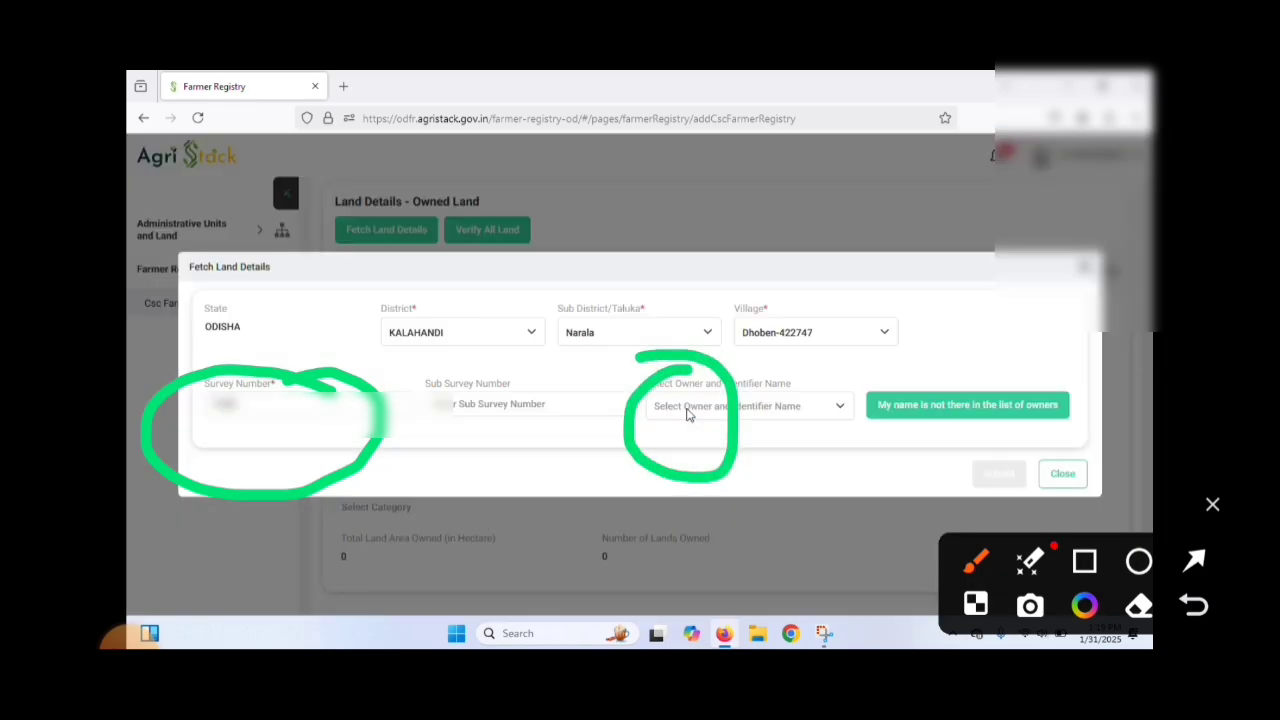
Step: Choose the farmer's owner and identifier name, then select both listed land parcels and submit them to the registration
left_click(695, 411)
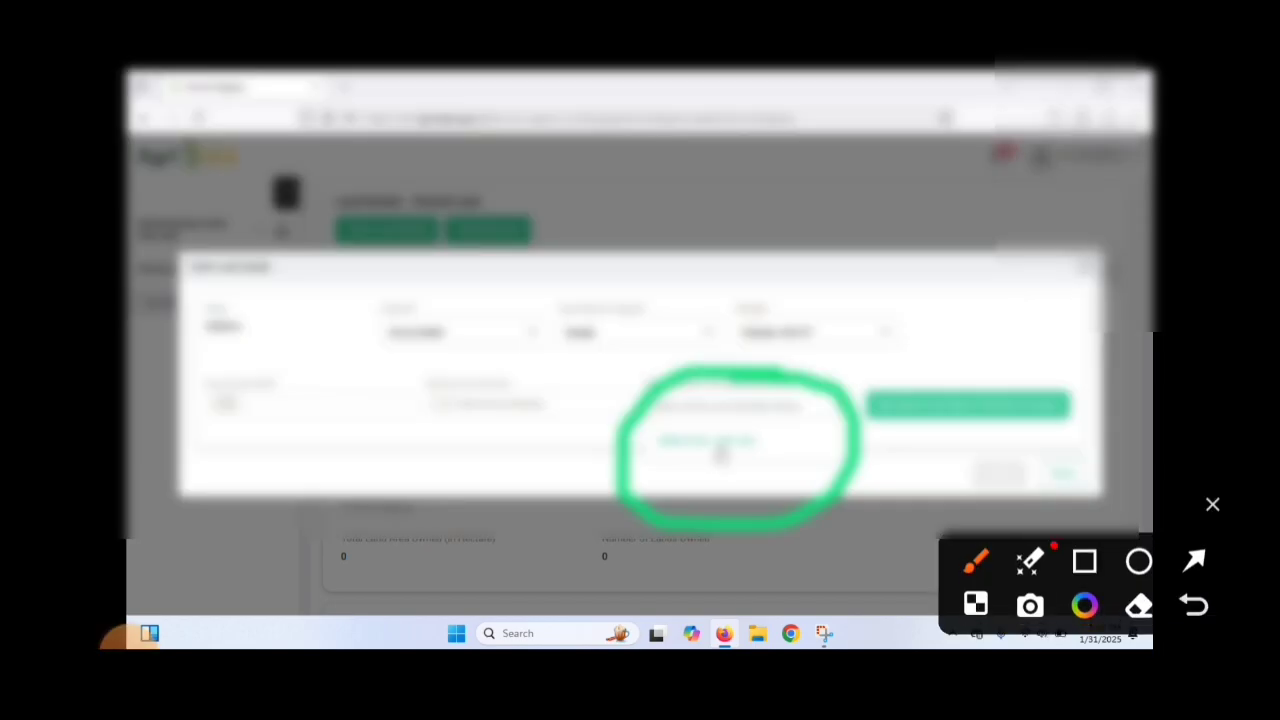
left_click(718, 448)
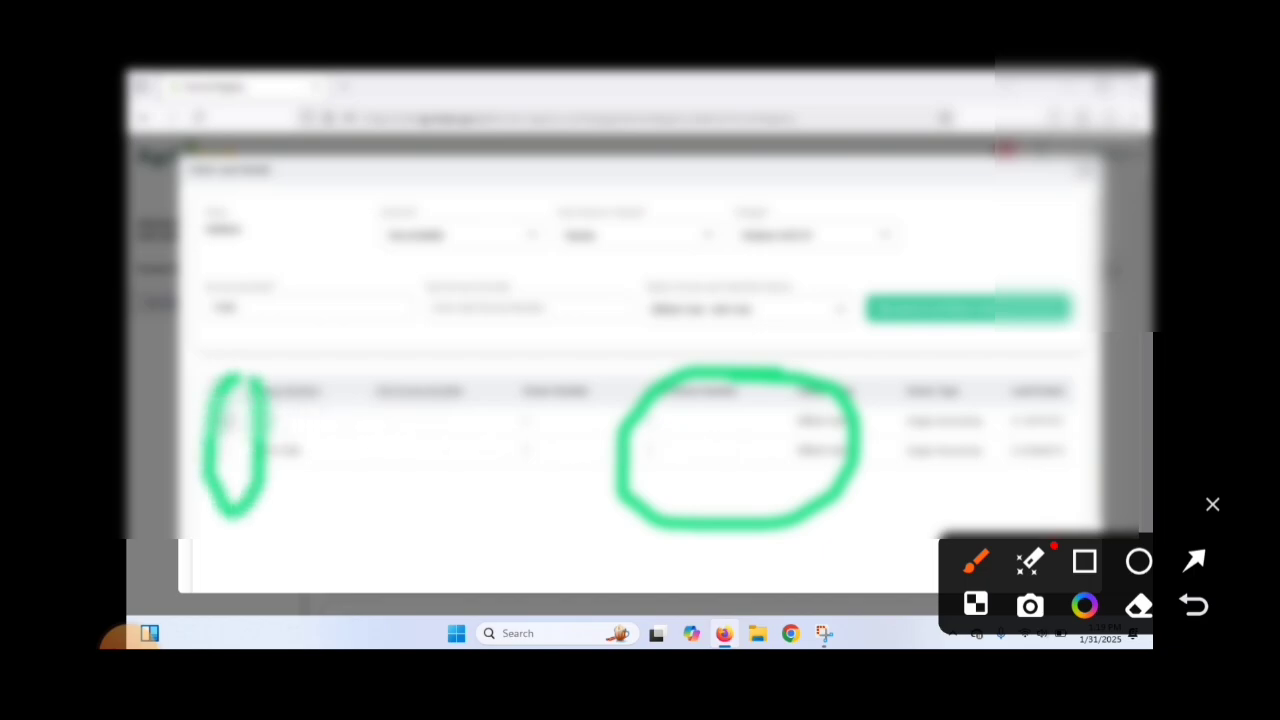
left_click(219, 425)
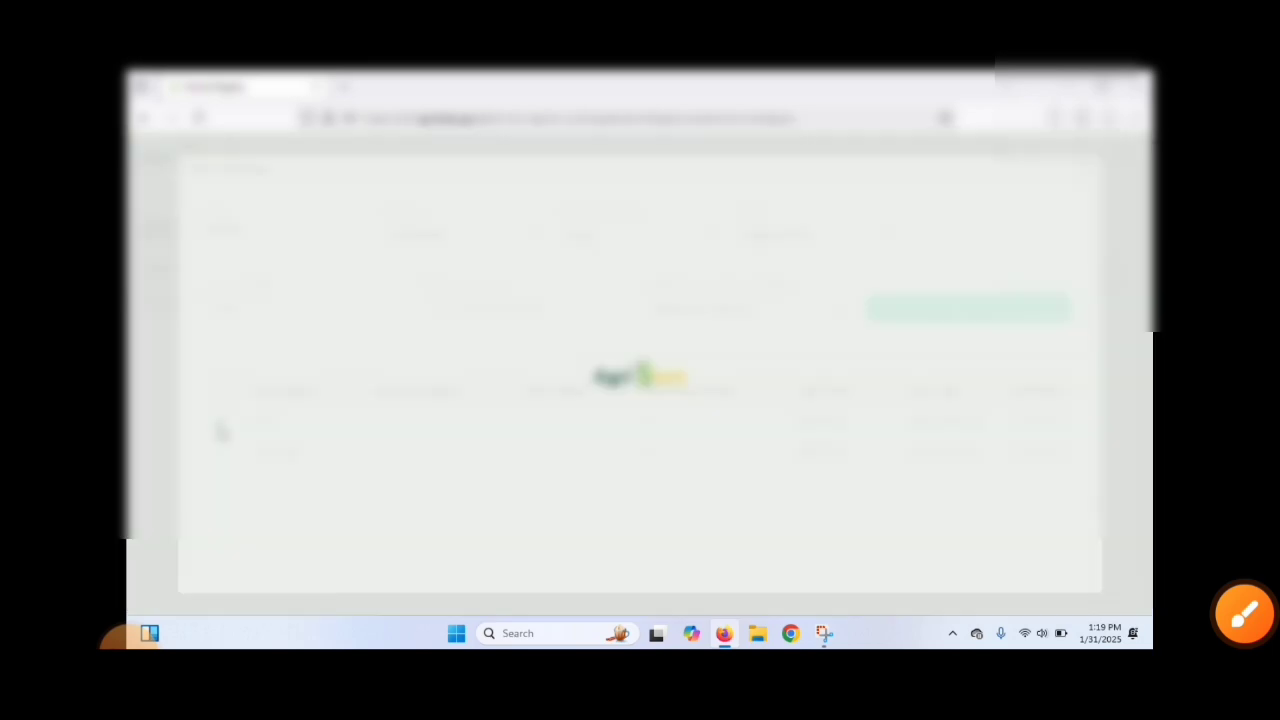
left_click(220, 450)
scroll(394, 478, "down", 1)
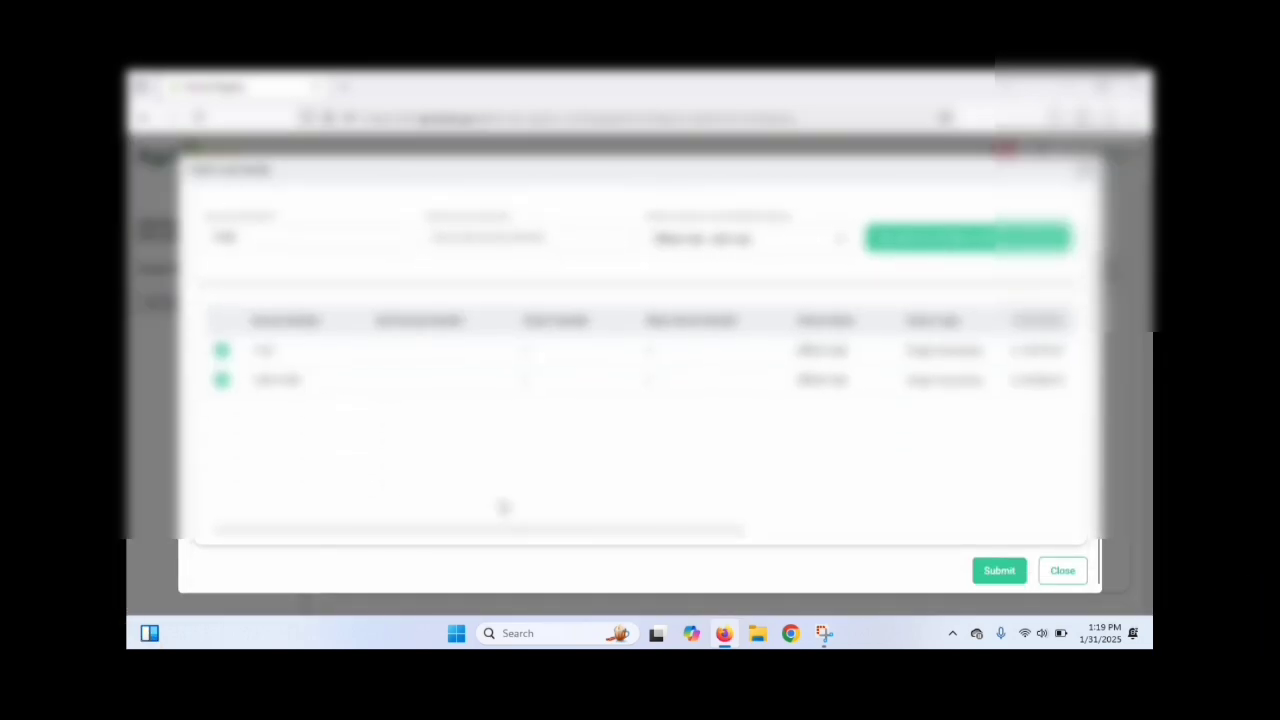
left_click(997, 572)
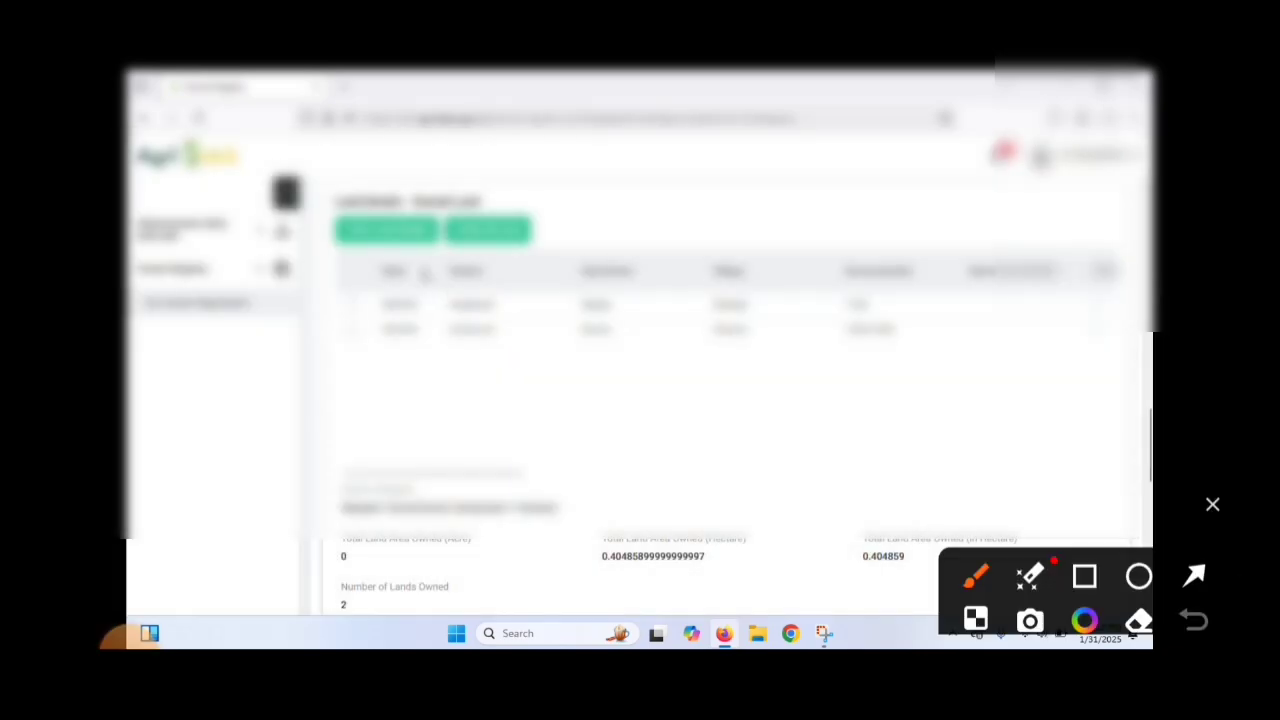
Step: Tick both fetched parcels in the owned land table and check the land totals beneath it
mouse_move(478, 205)
left_mouse_down()
mouse_move(545, 205)
mouse_move(505, 272)
mouse_move(478, 198)
left_mouse_up()
mouse_move(370, 268)
left_mouse_down()
mouse_move(380, 364)
mouse_move(388, 290)
left_mouse_up()
scroll(602, 362, "down", 3)
left_click(1212, 504)
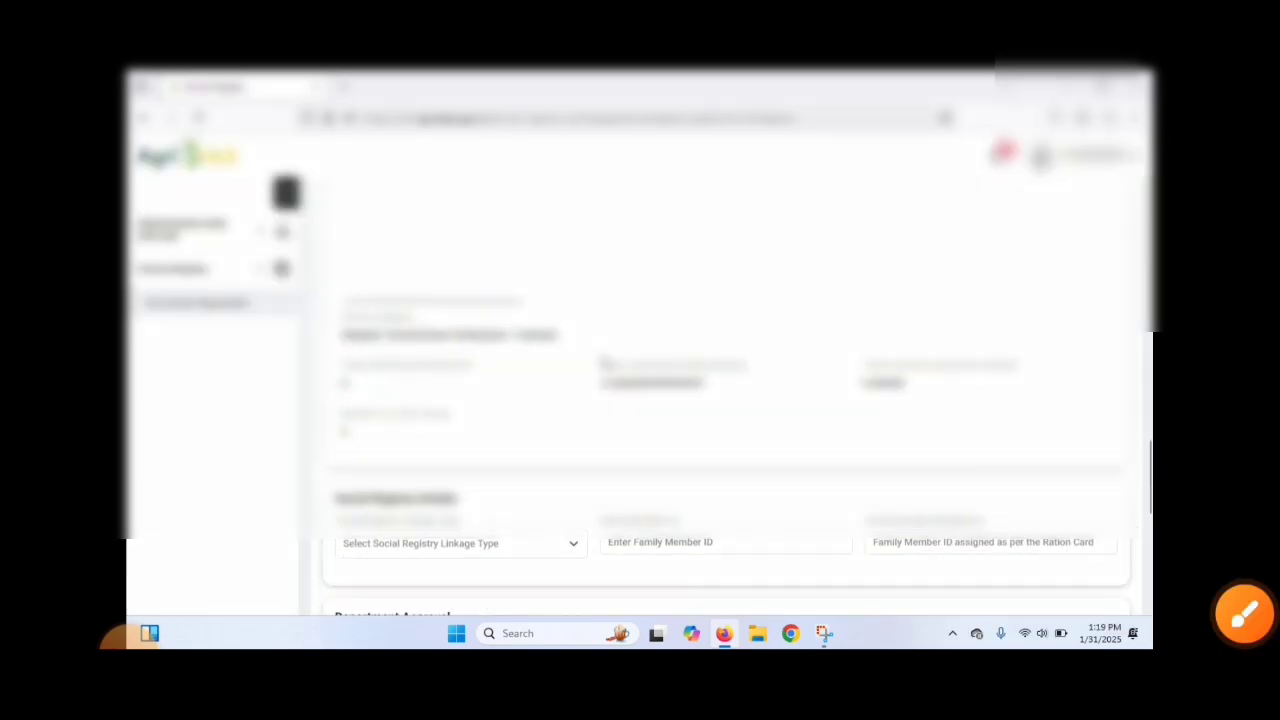
scroll(603, 364, "up", 5)
scroll(603, 364, "down", 5)
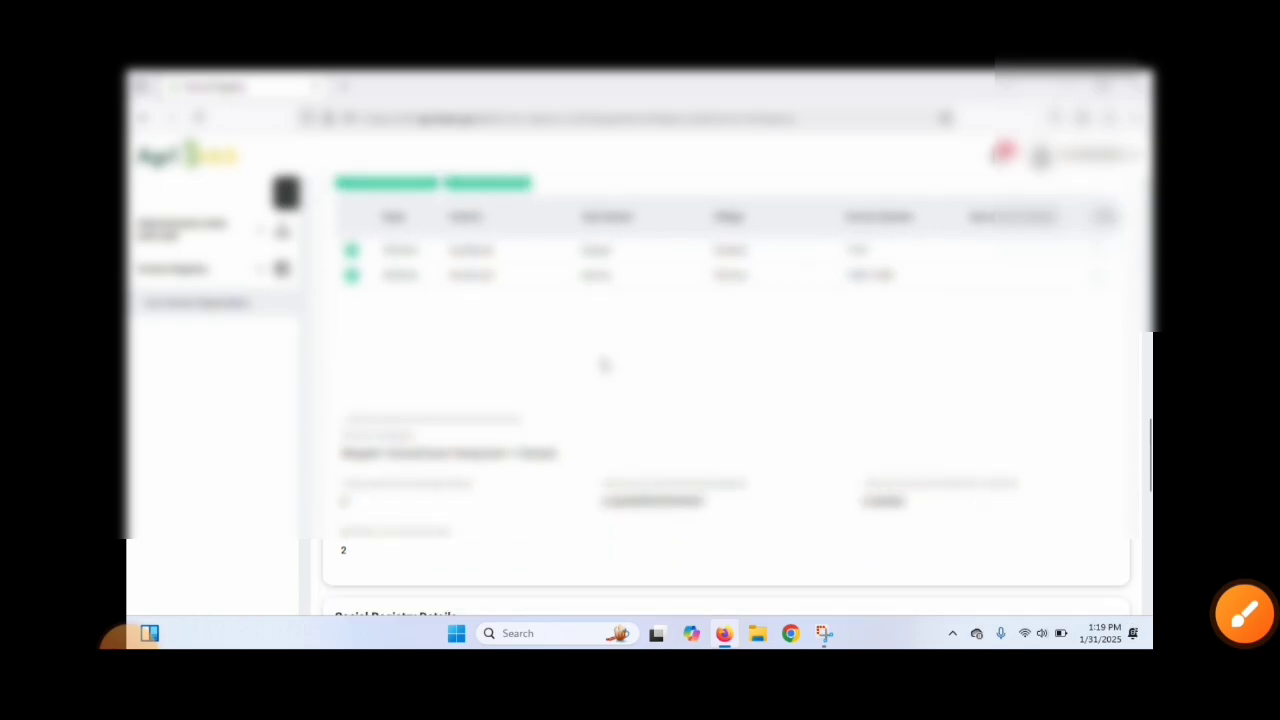
Step: Set the social registry linkage type to PDS/Ration Card and enter the farmer's ration card number
scroll(604, 363, "down", 3)
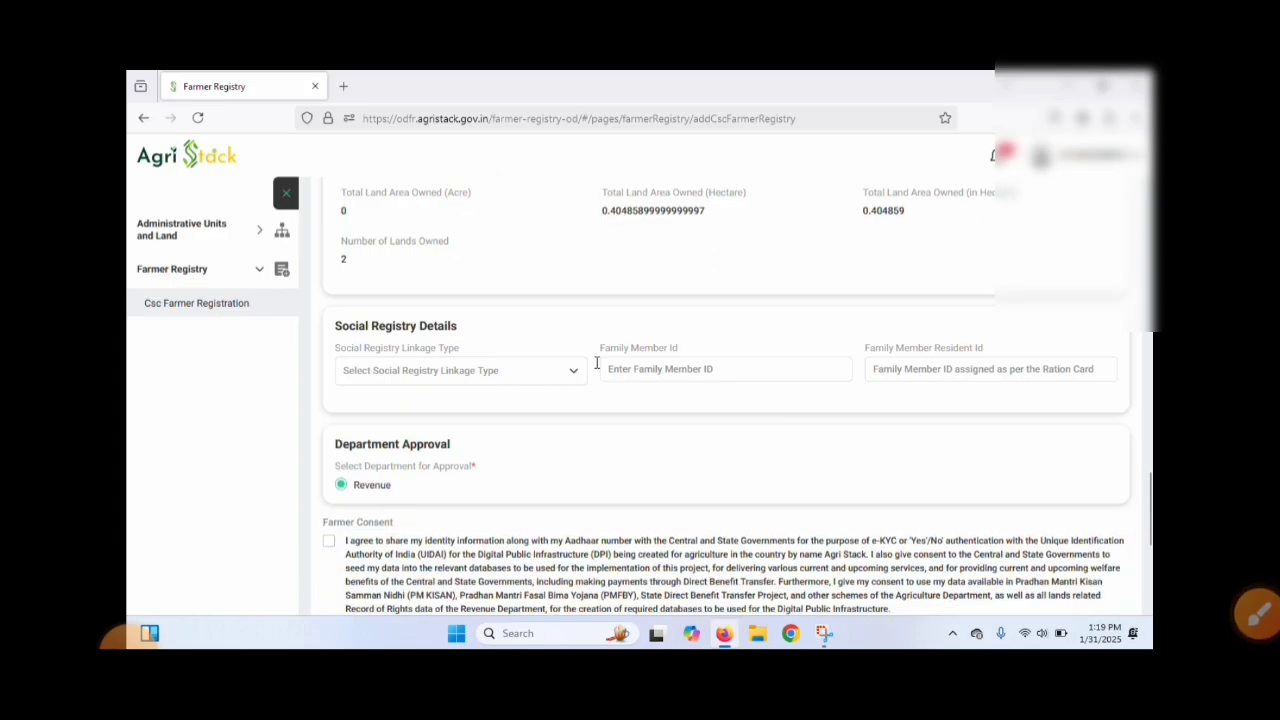
left_click(520, 381)
left_click(455, 408)
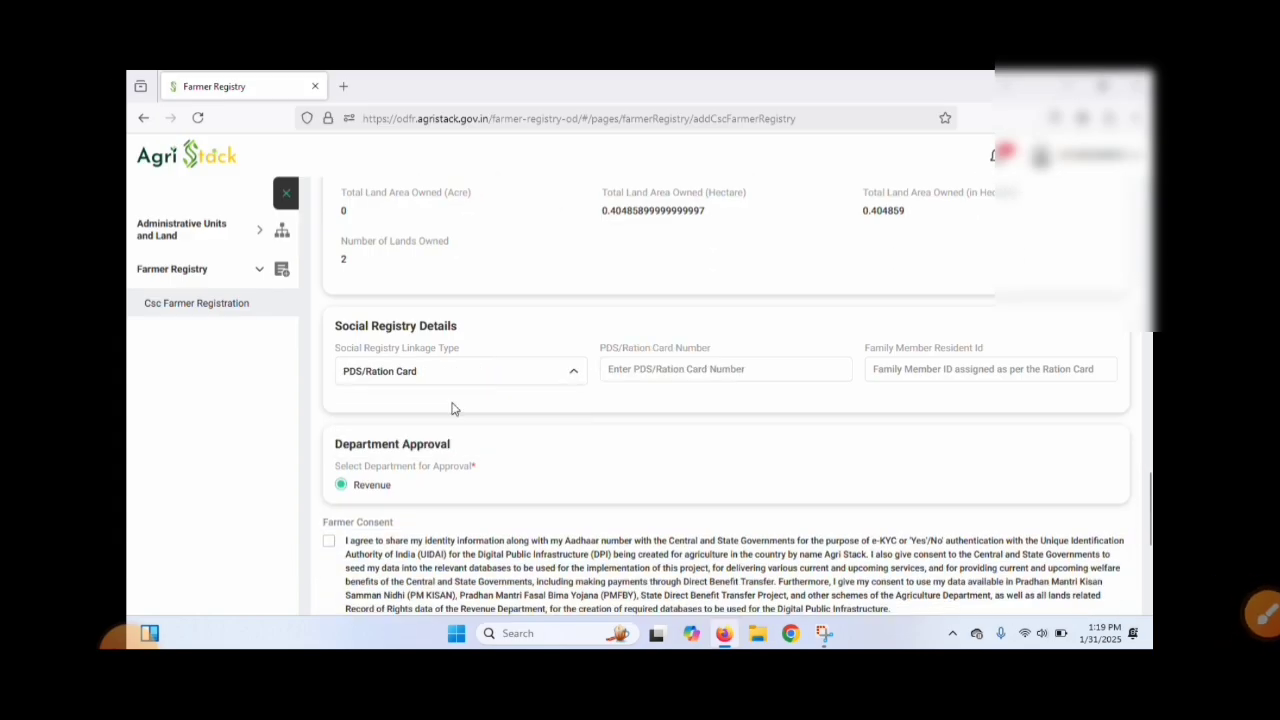
left_click(670, 369)
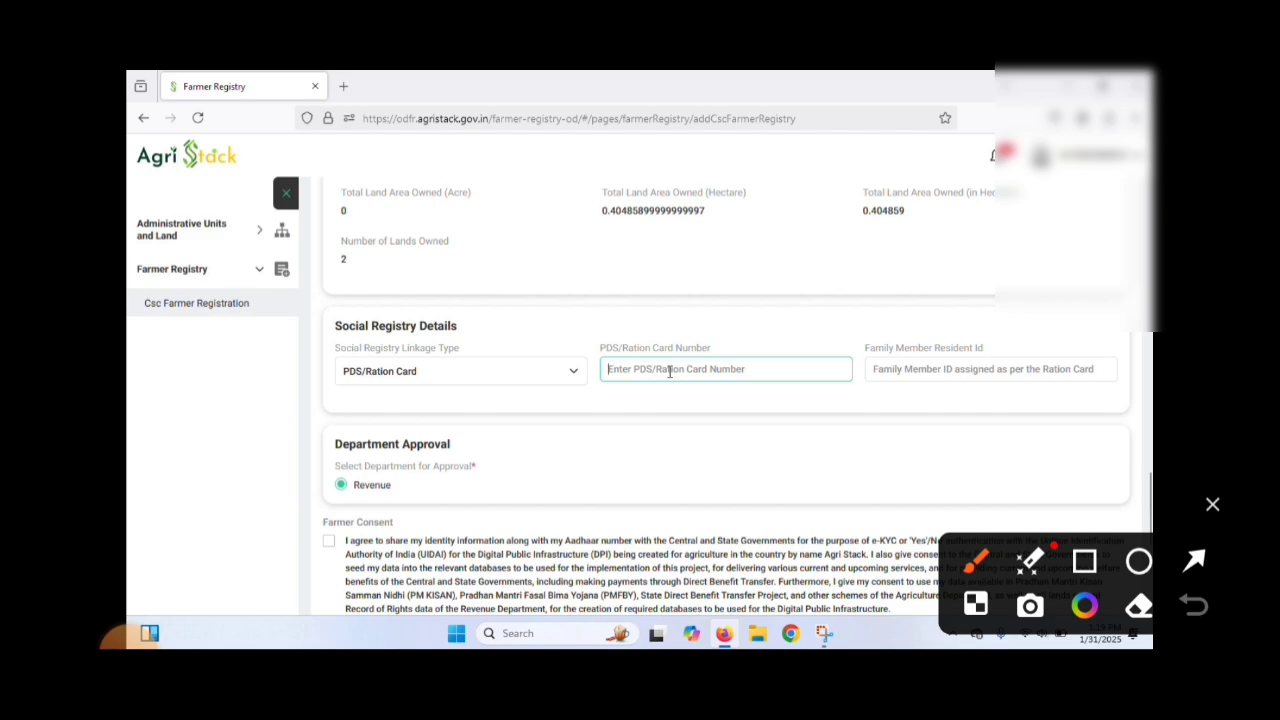
mouse_move(333, 336)
left_mouse_down()
mouse_move(345, 392)
mouse_move(533, 240)
left_mouse_up()
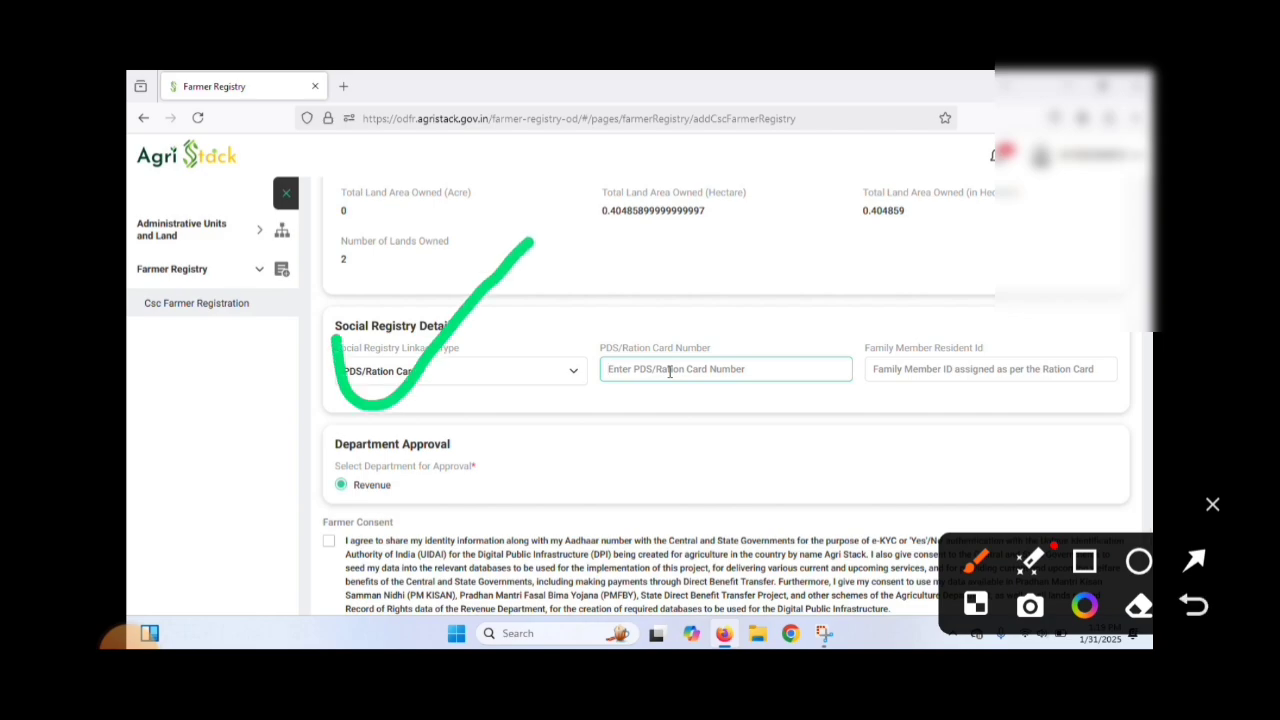
type("15")
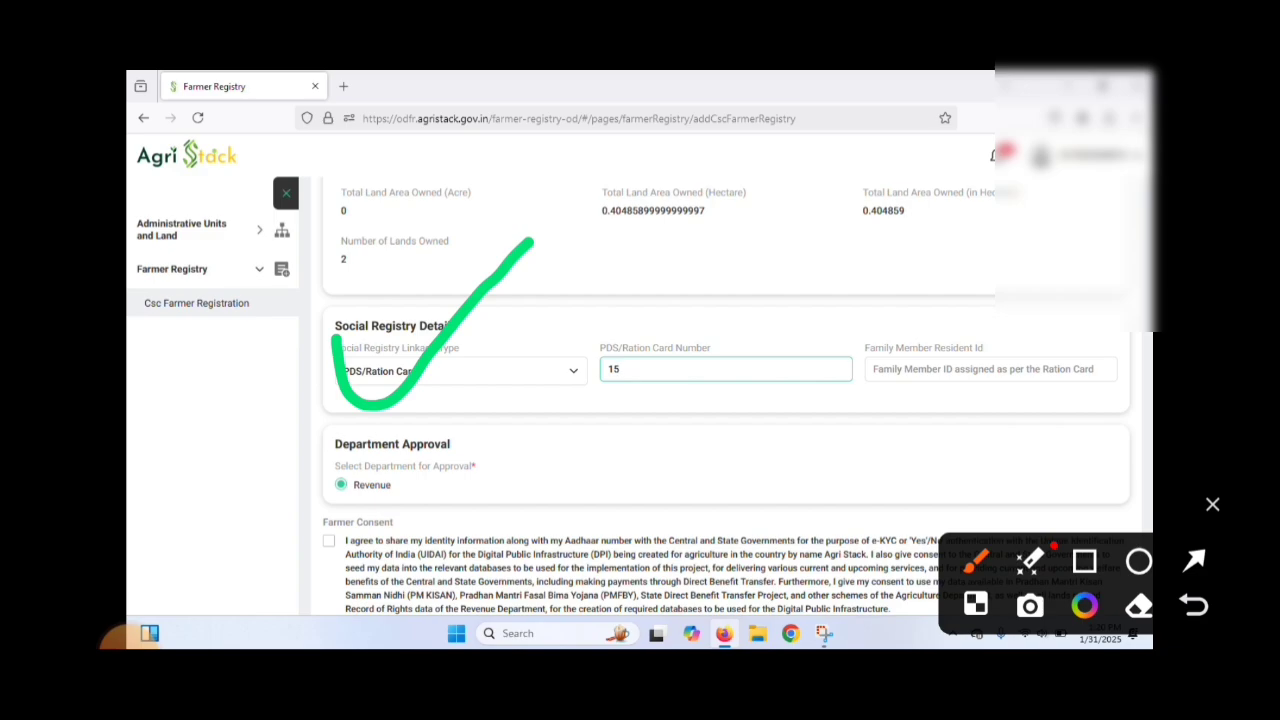
mouse_move(620, 366)
left_mouse_down()
mouse_move(806, 348)
mouse_move(665, 432)
mouse_move(580, 385)
mouse_move(640, 350)
left_mouse_up()
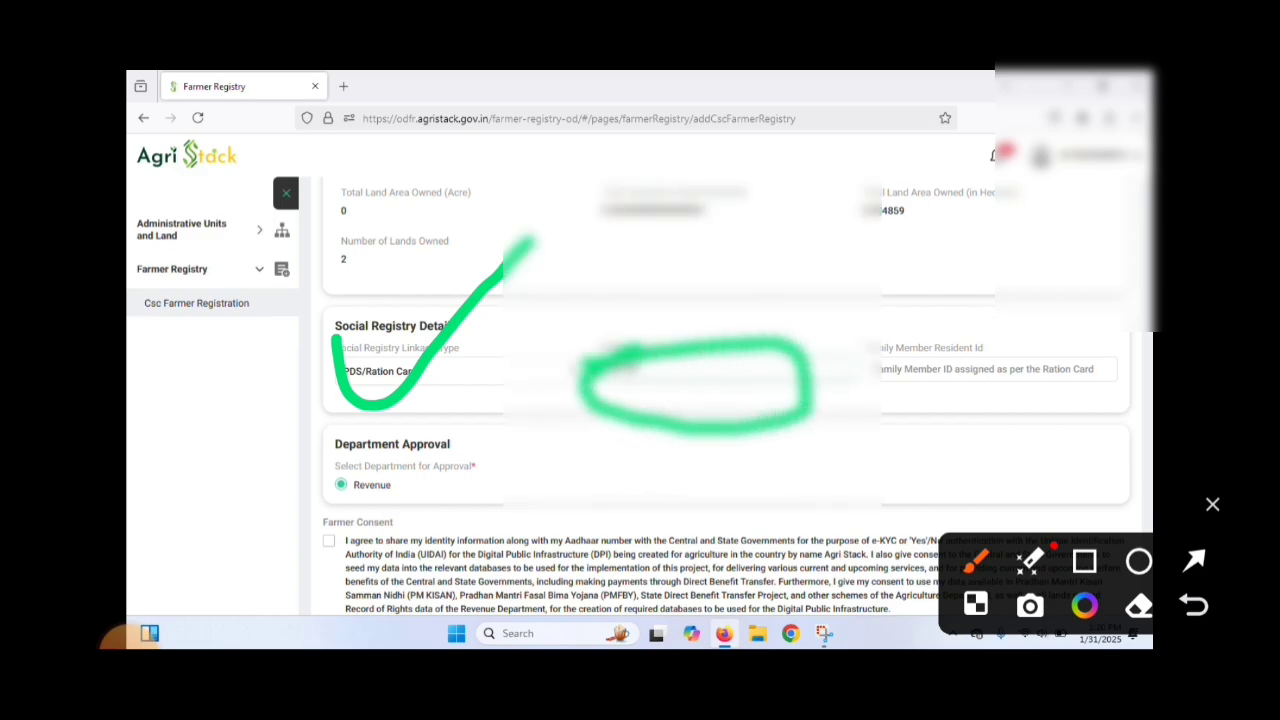
left_click(1213, 504)
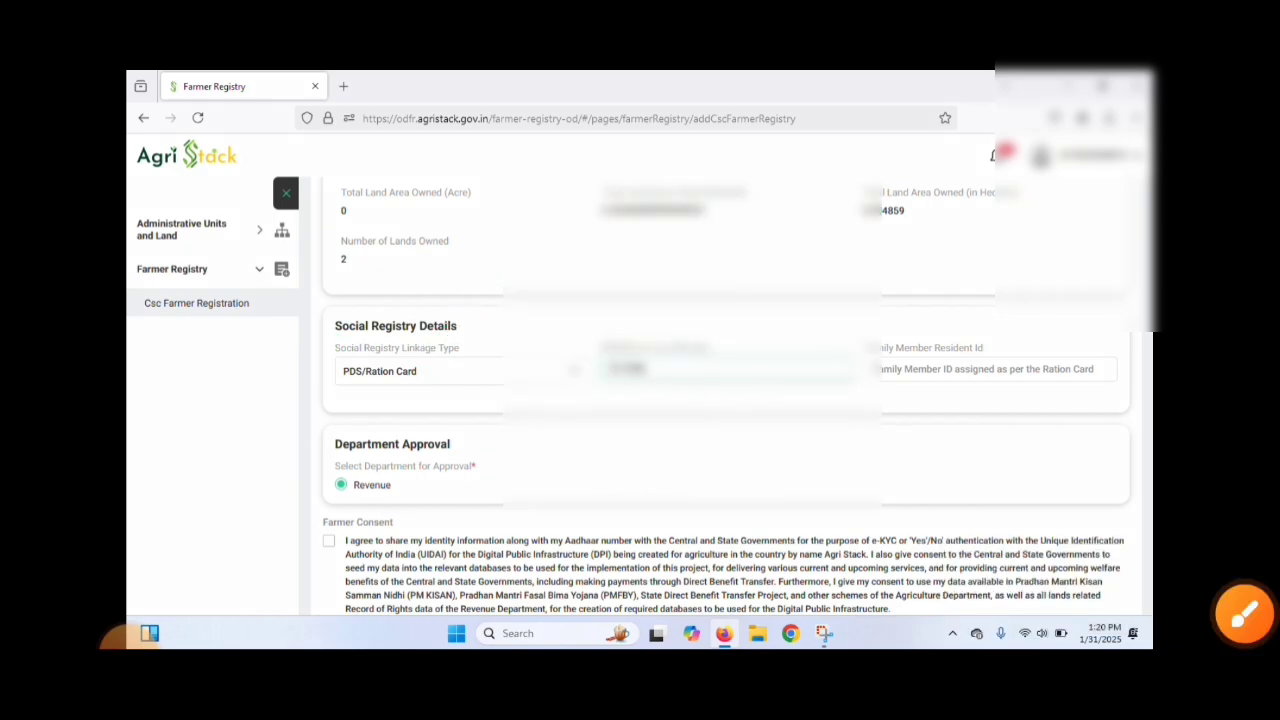
type("10")
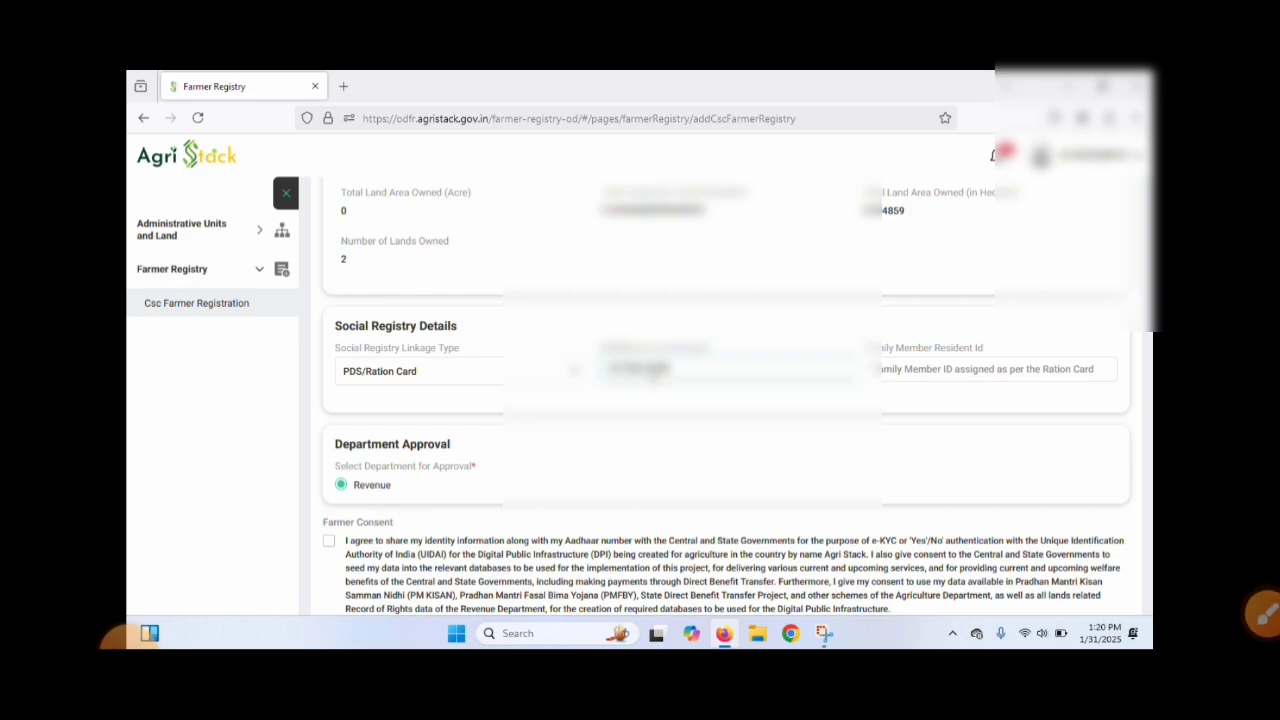
Step: Keep Revenue as the approving department and accept the farmer consent statement
scroll(616, 391, "down", 1)
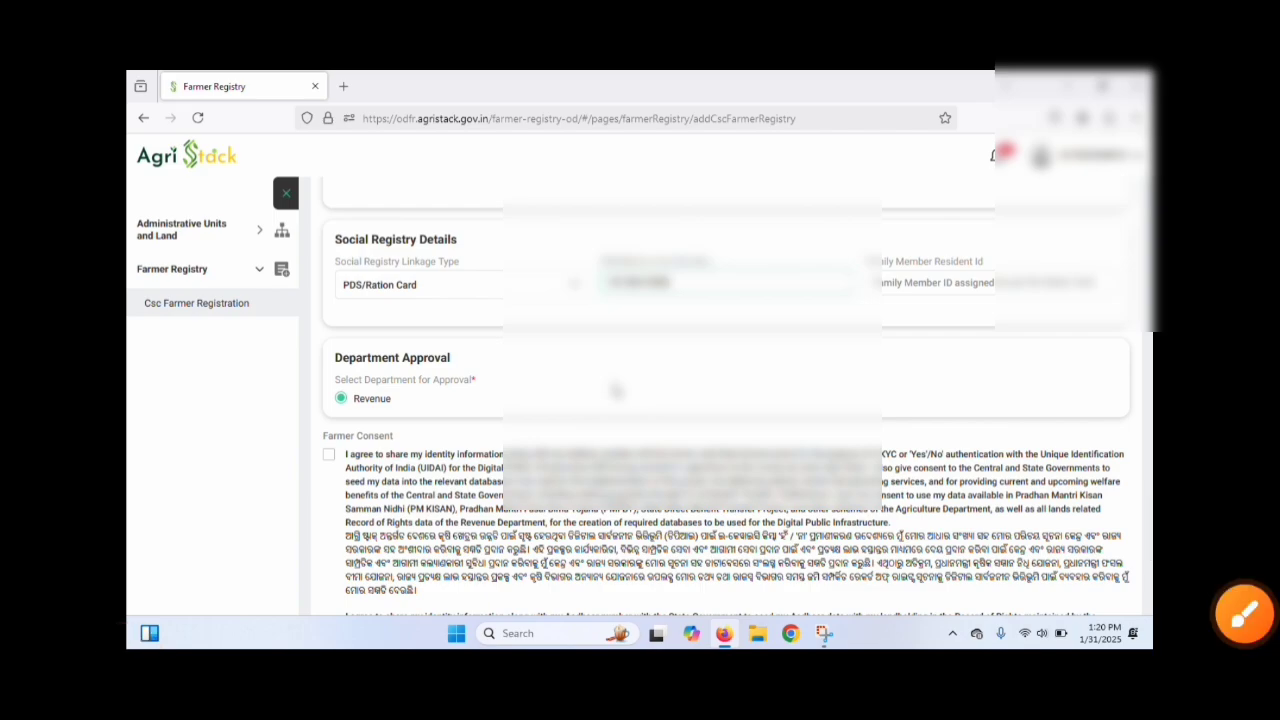
scroll(616, 391, "down", 2)
mouse_move(355, 345)
left_mouse_down()
mouse_move(300, 285)
mouse_move(385, 480)
mouse_move(370, 190)
left_mouse_up()
left_click(1212, 504)
scroll(345, 570, "down", 1)
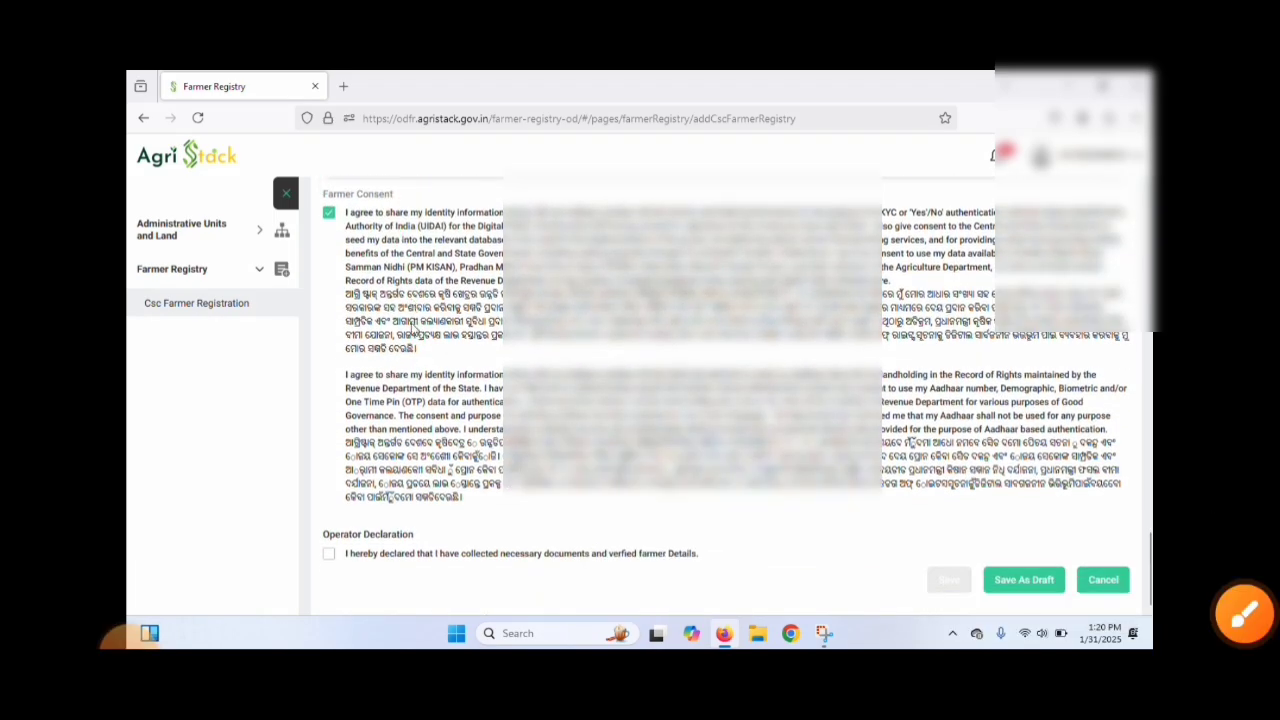
Step: Accept the operator declaration about collected documents and verified farmer details, and save the registration
left_click(329, 551)
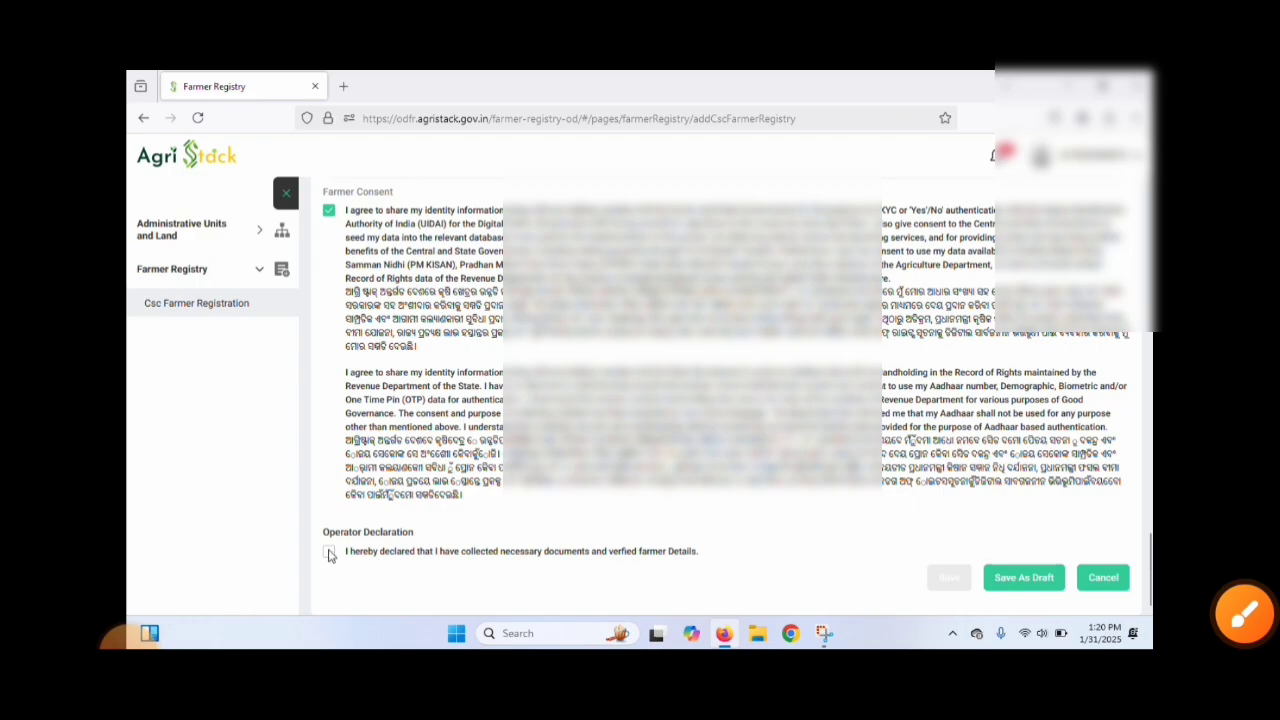
left_click(1244, 612)
mouse_move(345, 497)
left_mouse_down()
mouse_move(400, 570)
mouse_move(395, 505)
left_mouse_up()
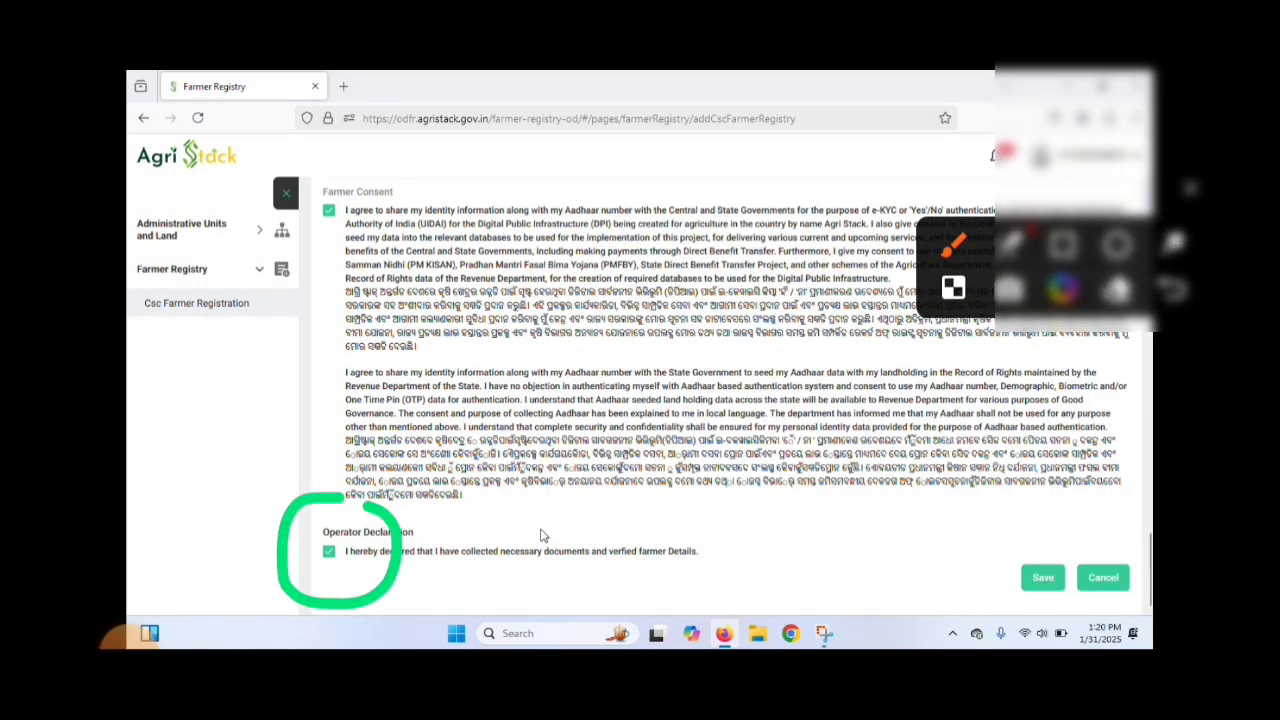
mouse_move(1017, 537)
left_mouse_down()
mouse_move(1028, 624)
mouse_move(1038, 531)
mouse_move(1002, 547)
left_mouse_up()
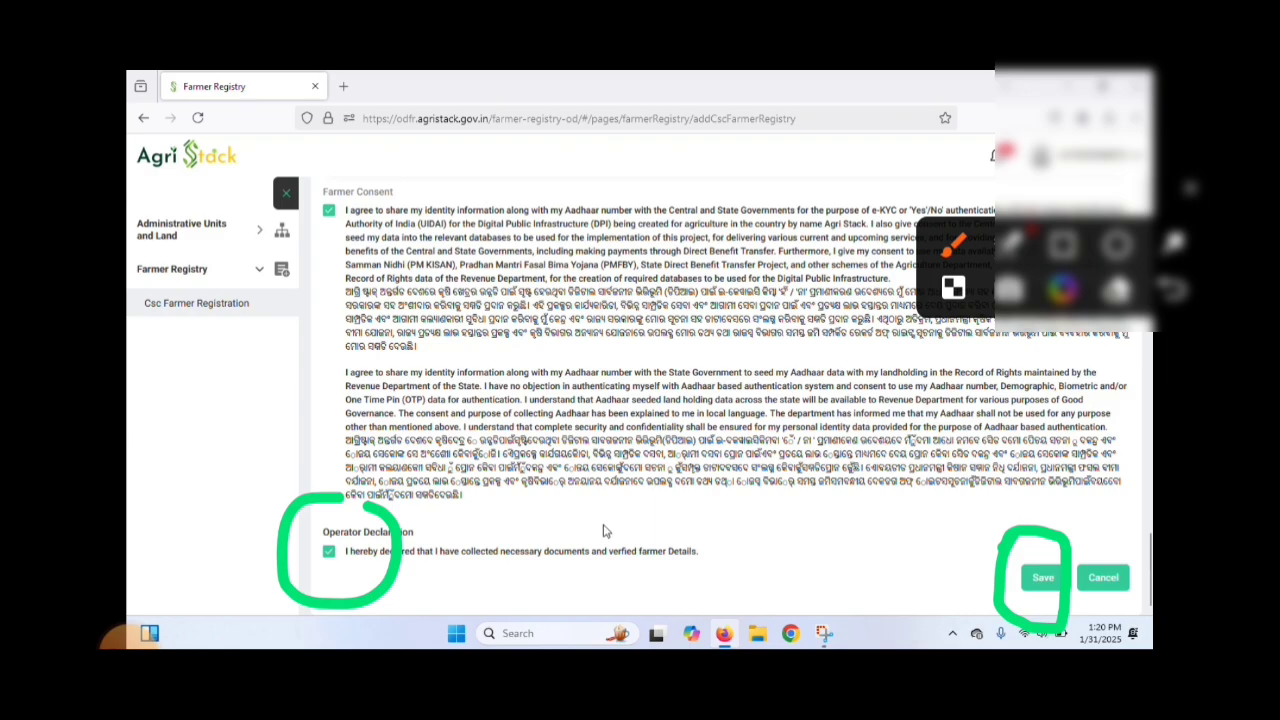
left_click(1041, 579)
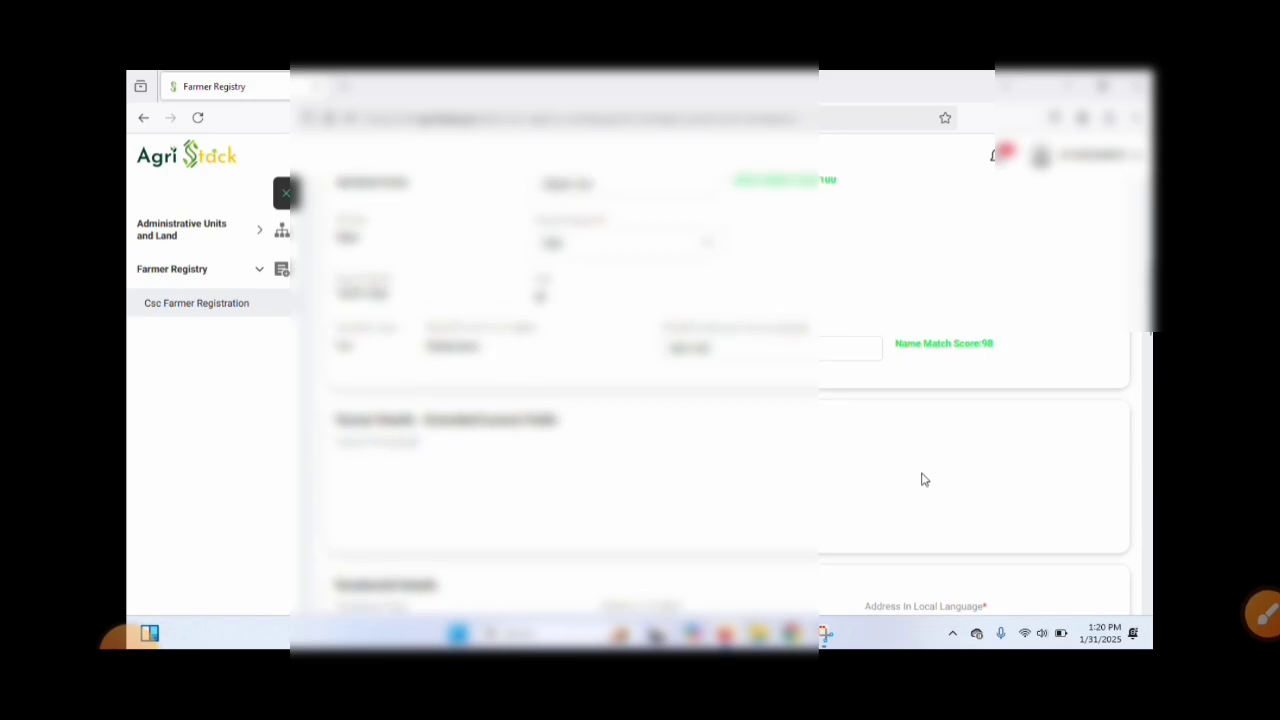
Step: Review the completed registration form from the farmer details to the operator verification and save it
scroll(920, 480, "down", 5)
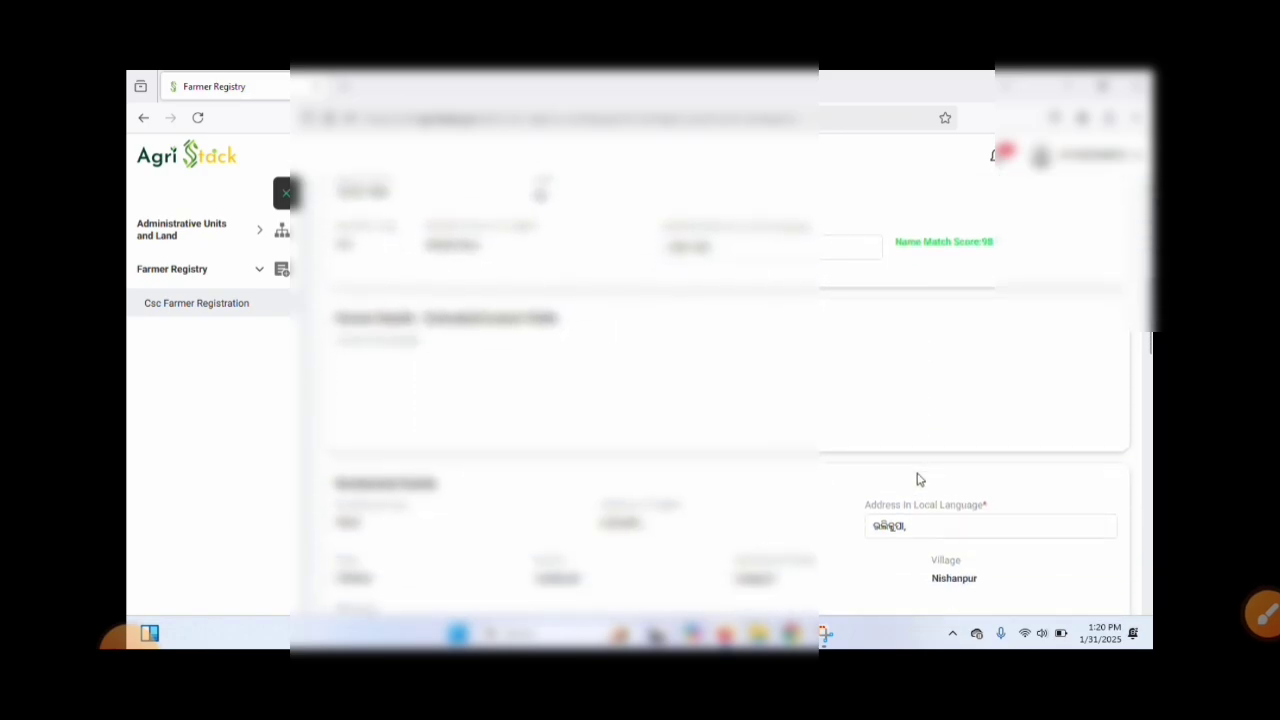
scroll(920, 480, "down", 4)
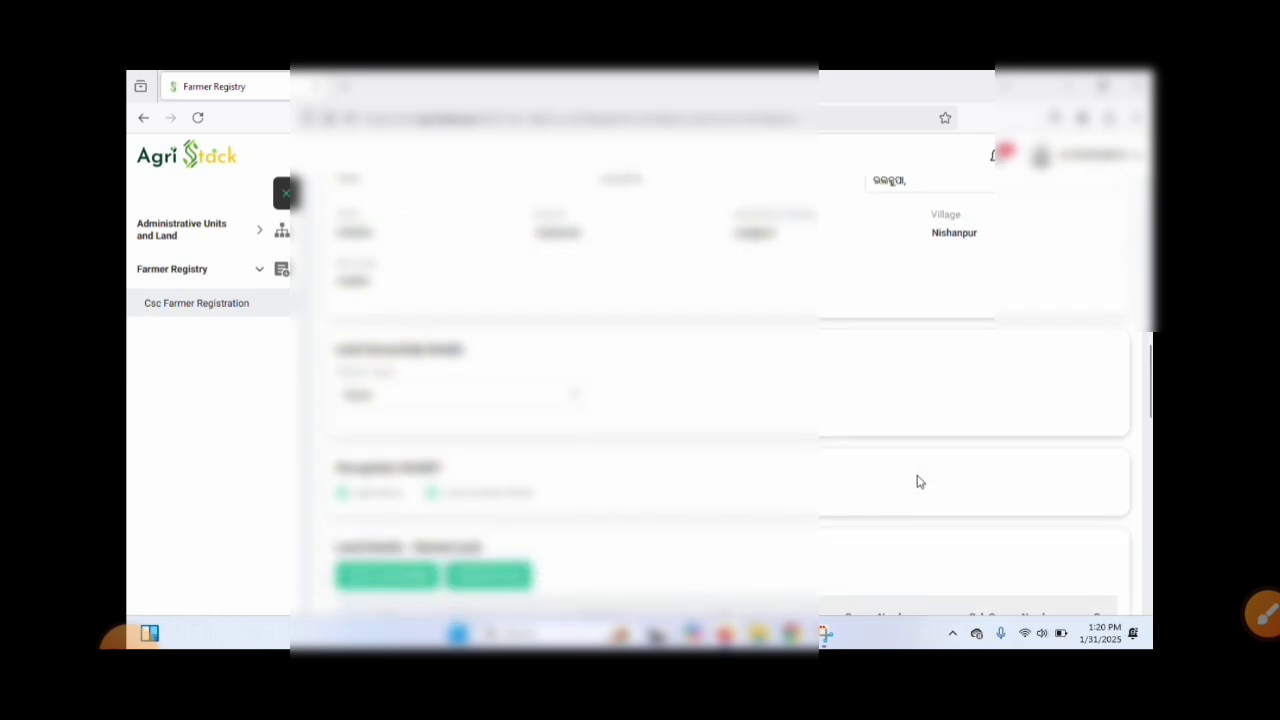
scroll(920, 482, "down", 5)
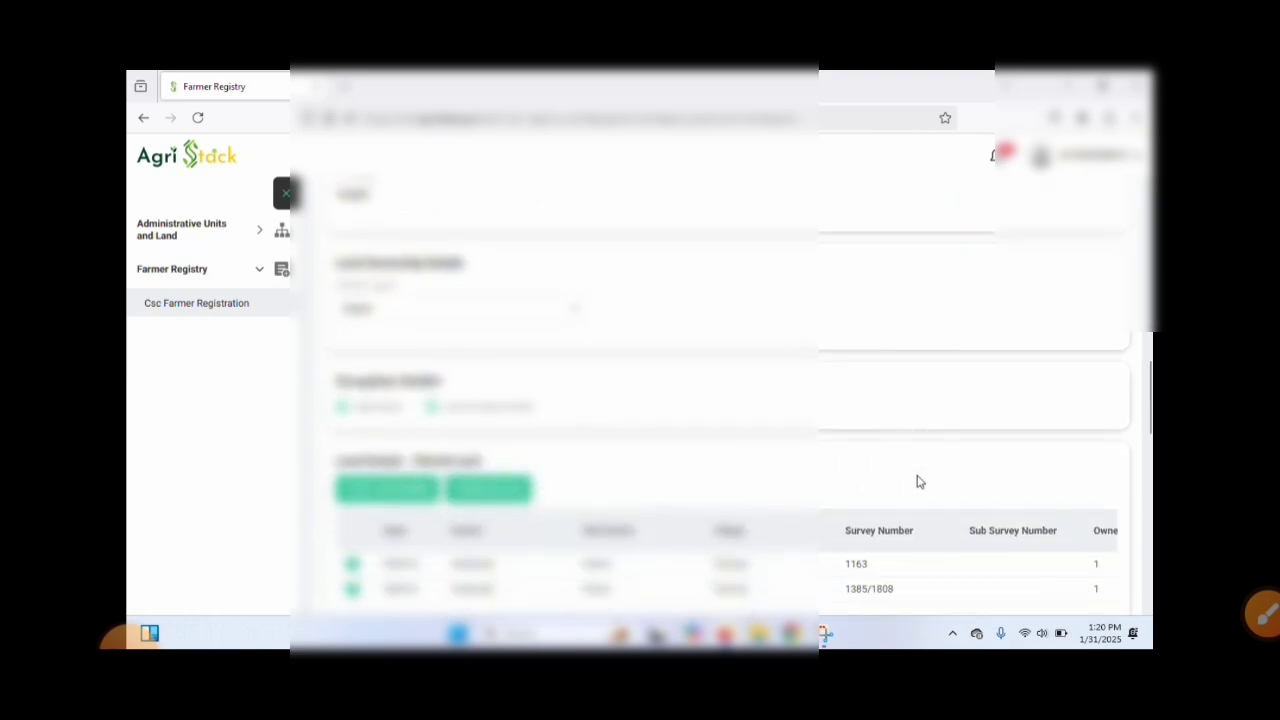
scroll(920, 483, "down", 6)
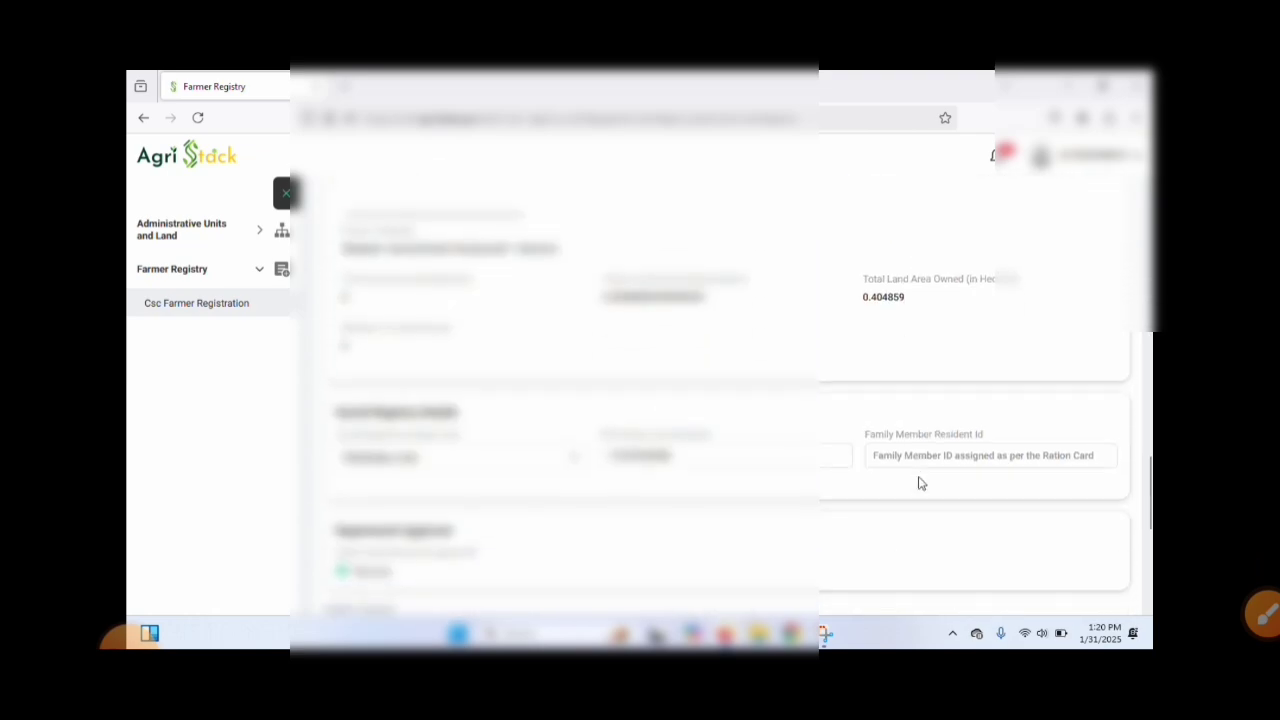
scroll(920, 483, "down", 5)
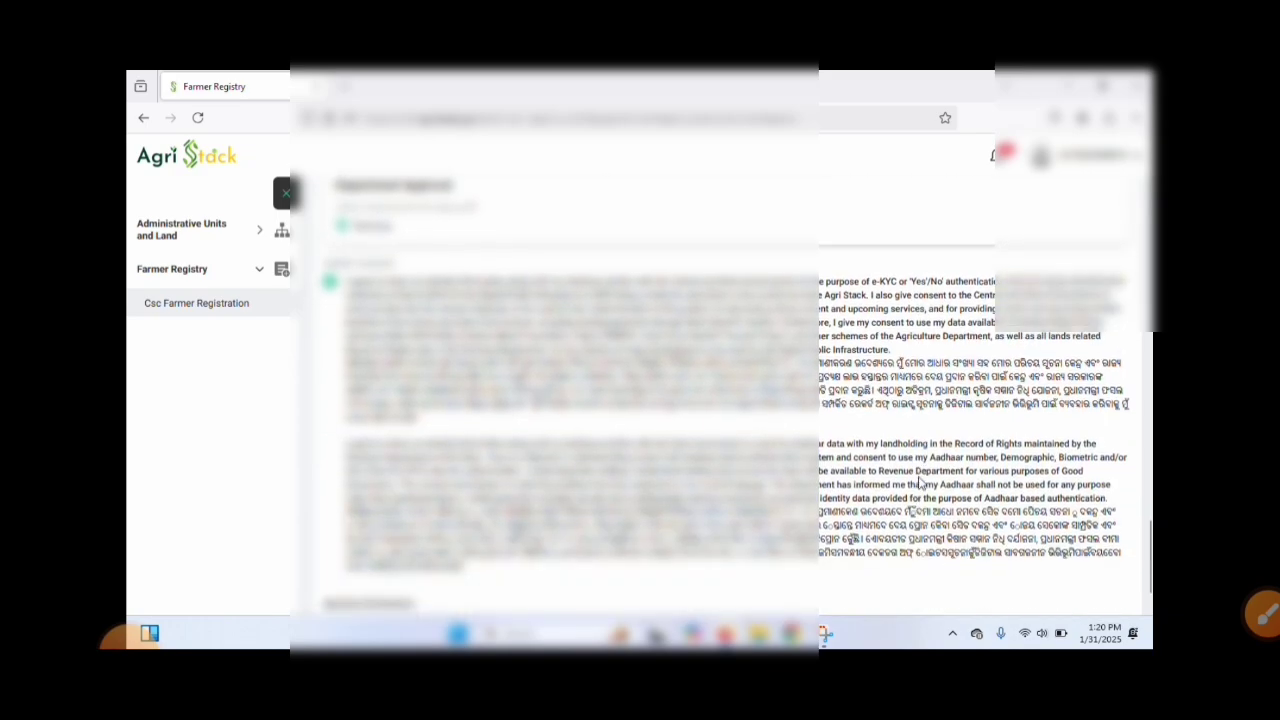
left_click(1043, 577)
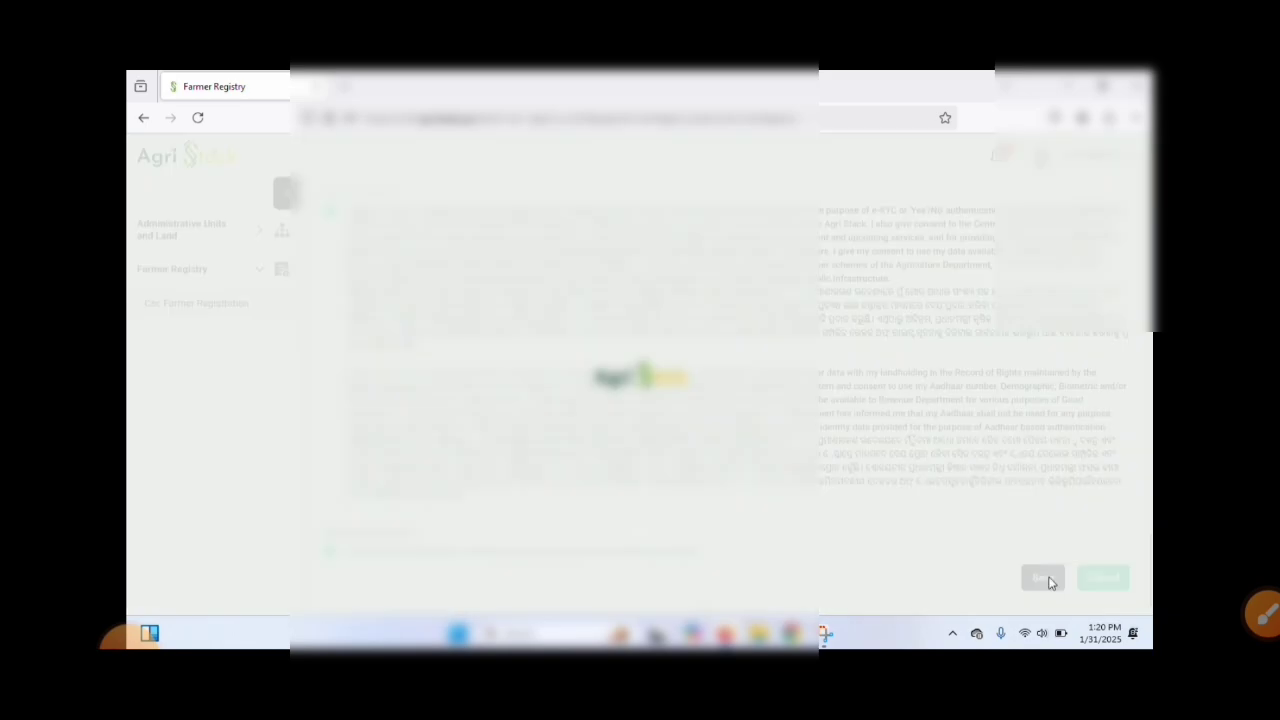
Step: Proceed to e-sign the farmer consent by OTP, enter the farmer's Aadhaar number and request the Aadhaar OTP
left_click(636, 470)
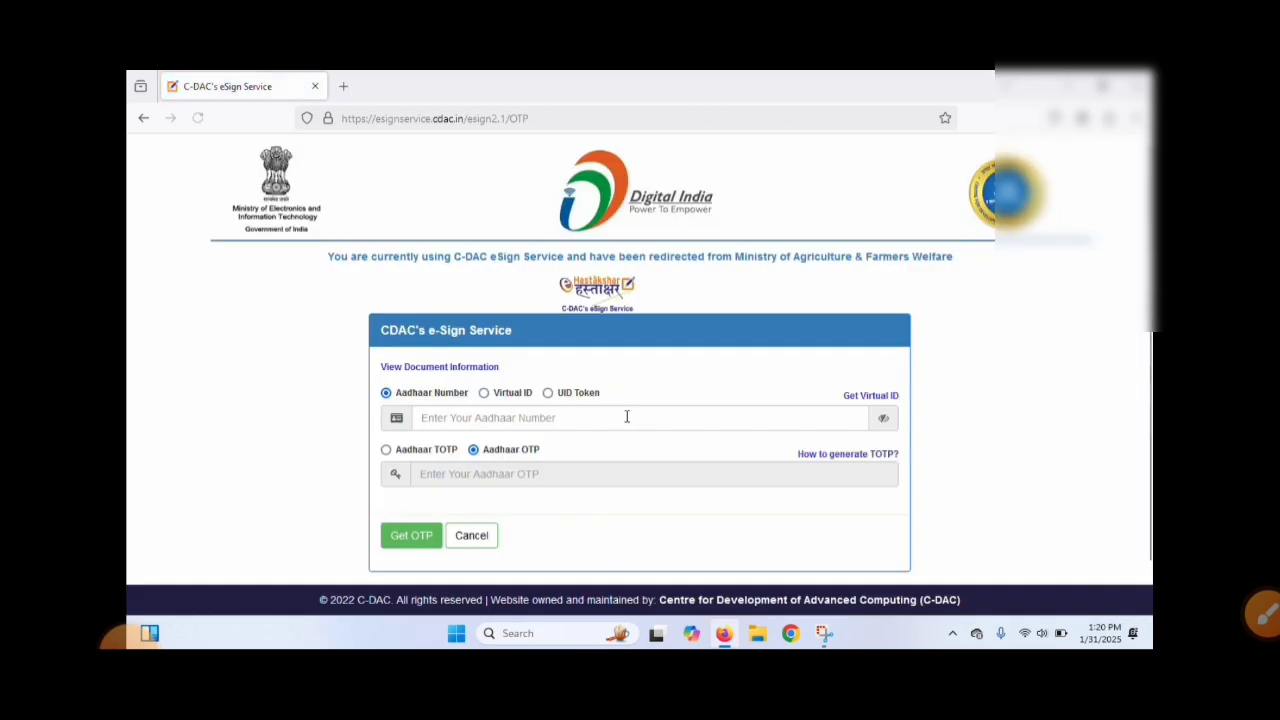
left_click(581, 425)
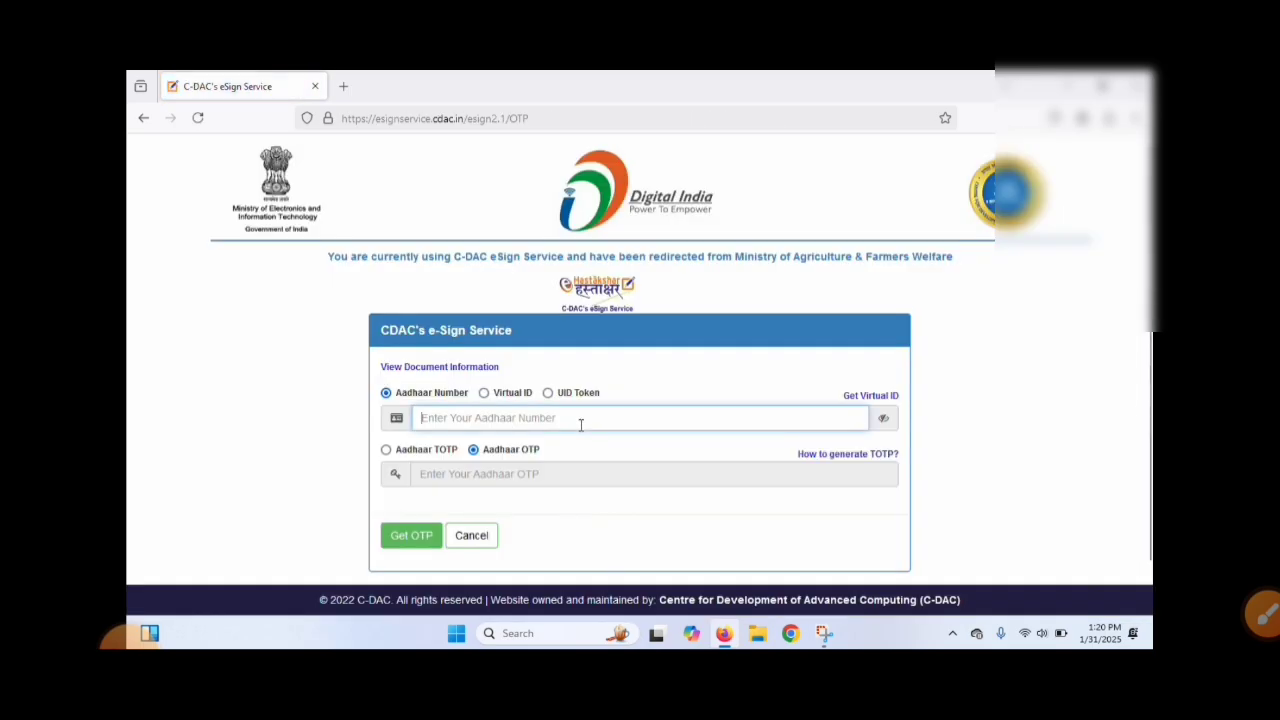
left_click(1265, 612)
mouse_move(365, 428)
left_mouse_down()
mouse_move(905, 397)
mouse_move(358, 400)
left_mouse_up()
type("1")
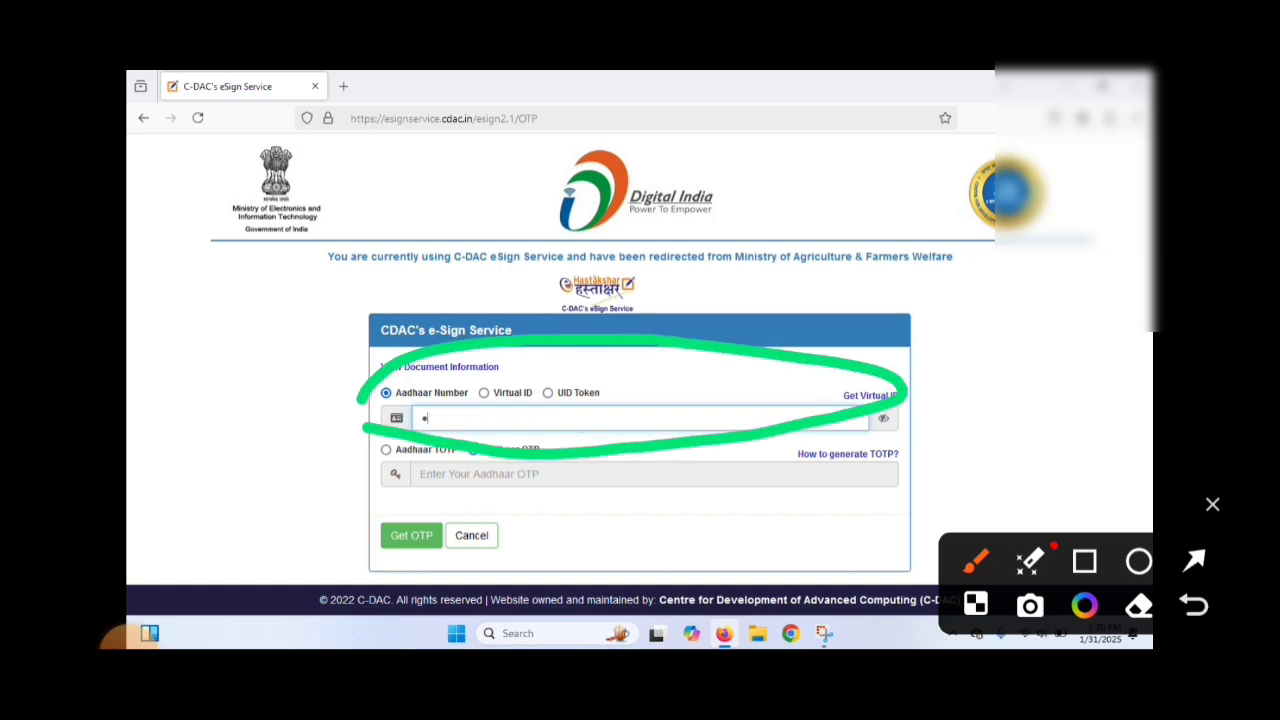
type("••")
left_click(1212, 505)
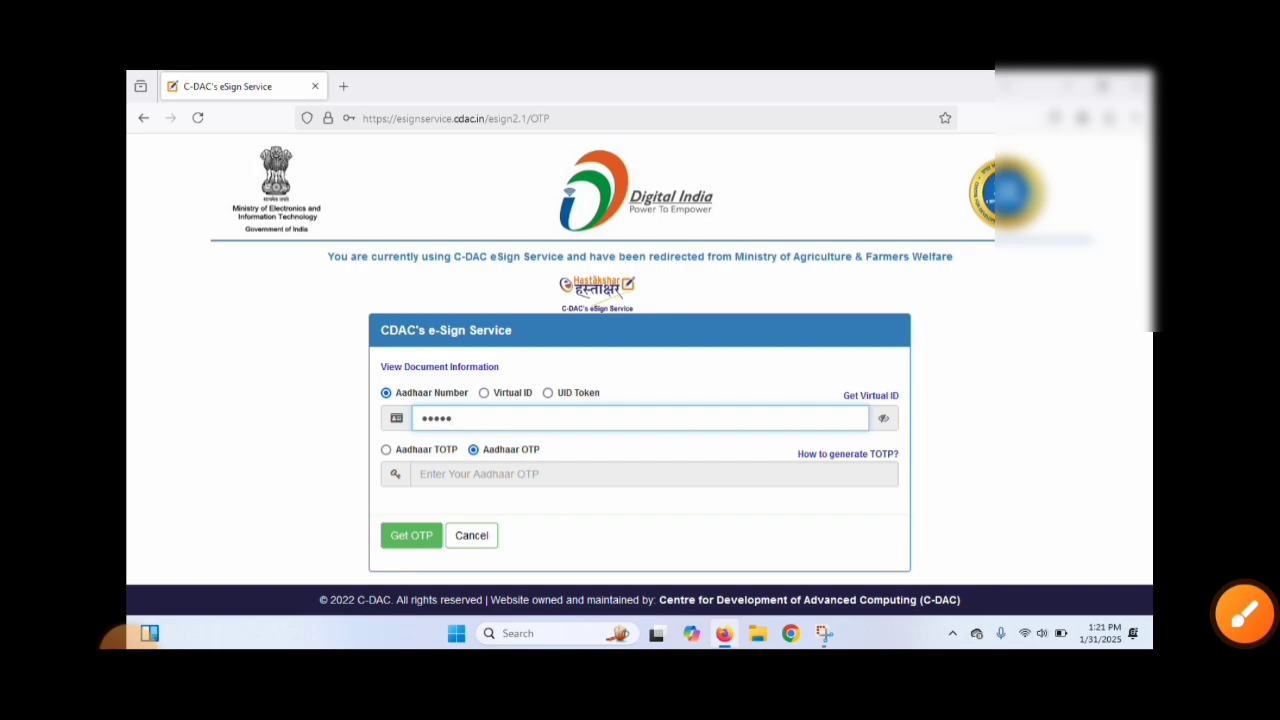
type("•••••")
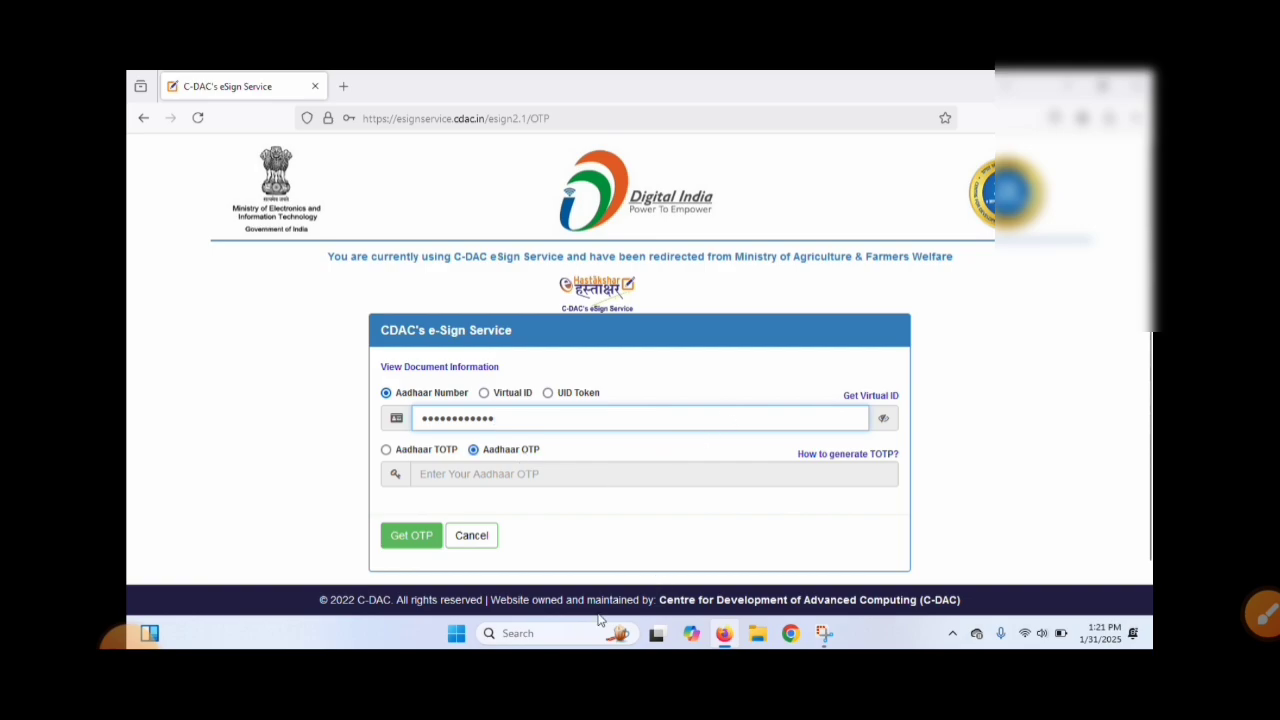
left_click(408, 540)
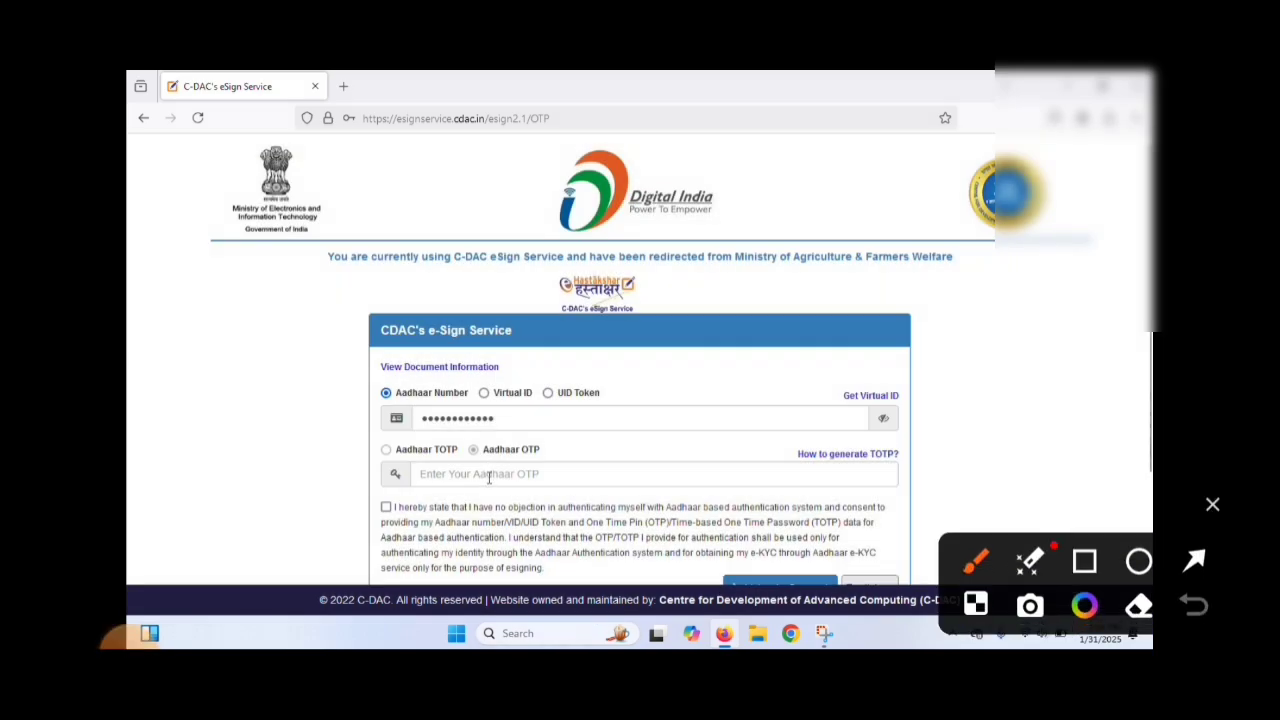
Step: Enter the Aadhaar OTP, accept the Aadhaar authentication consent and submit the e-signature
left_click(489, 478)
scroll(489, 478, "down", 2)
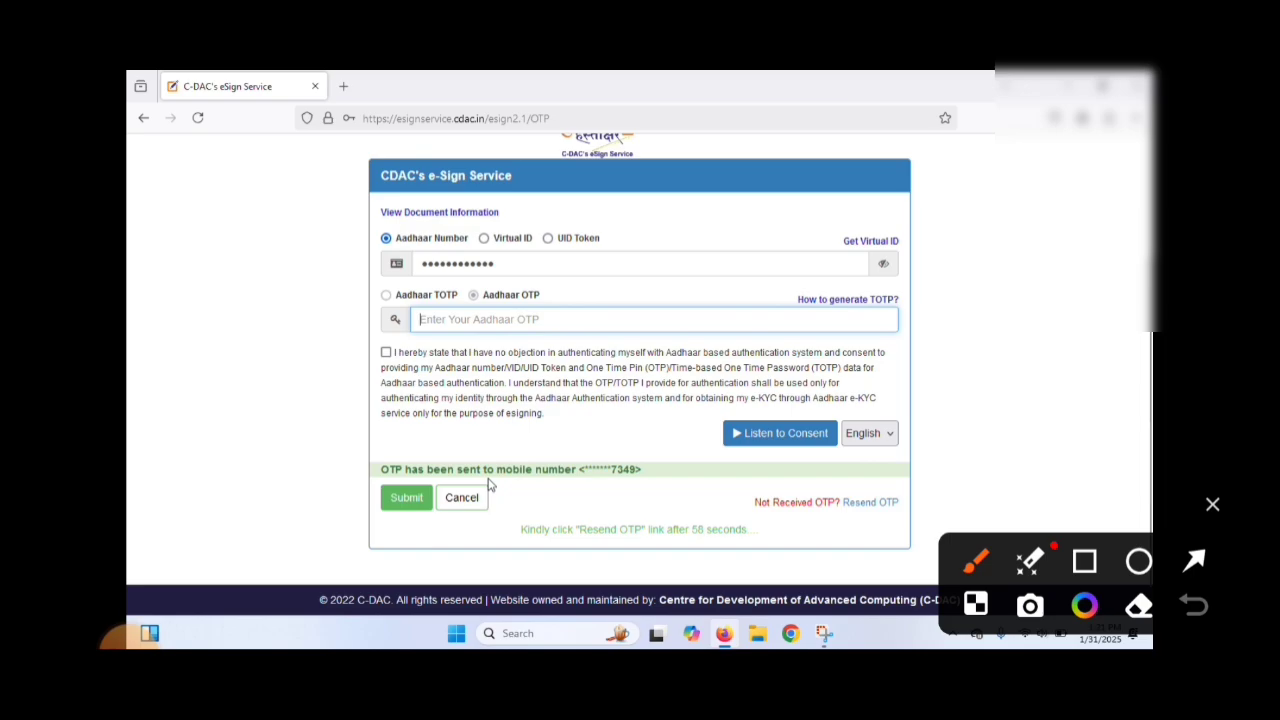
mouse_move(428, 314)
left_mouse_down()
mouse_move(510, 348)
mouse_move(637, 286)
left_mouse_up()
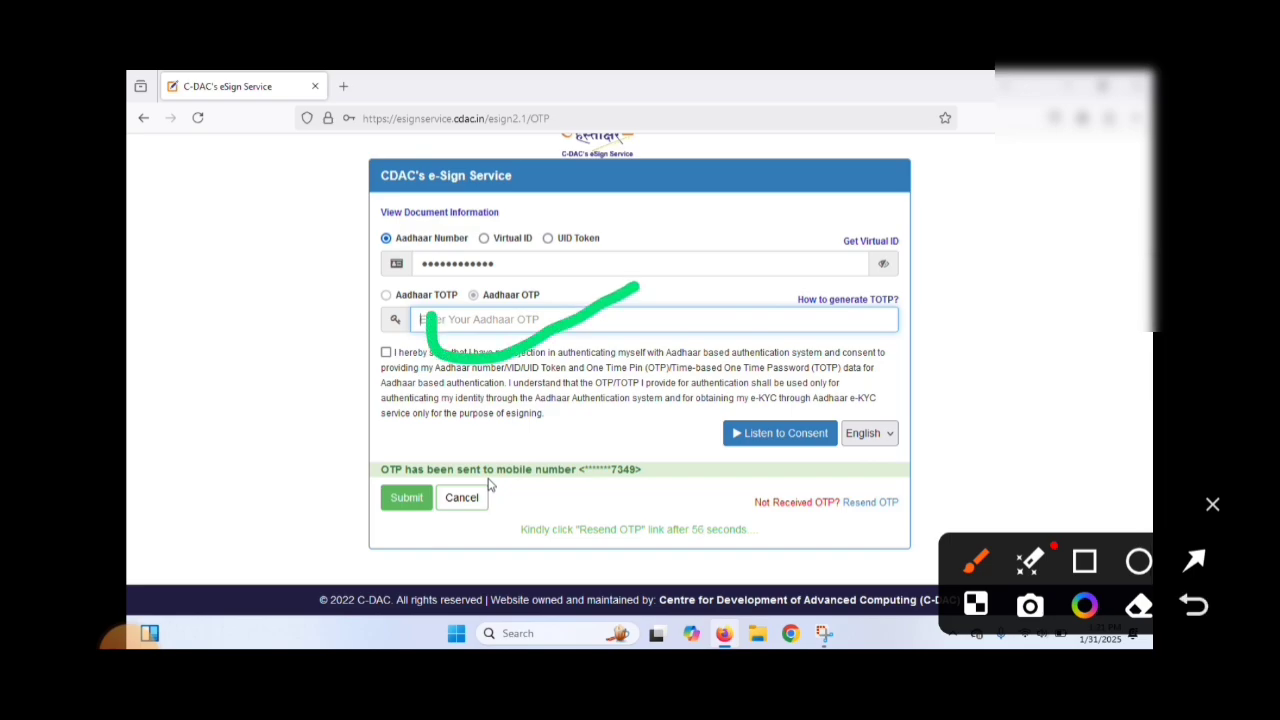
type("1")
type("•")
mouse_move(407, 445)
left_mouse_down()
mouse_move(426, 558)
mouse_move(398, 454)
mouse_move(377, 456)
left_mouse_up()
type("•")
left_click(386, 352)
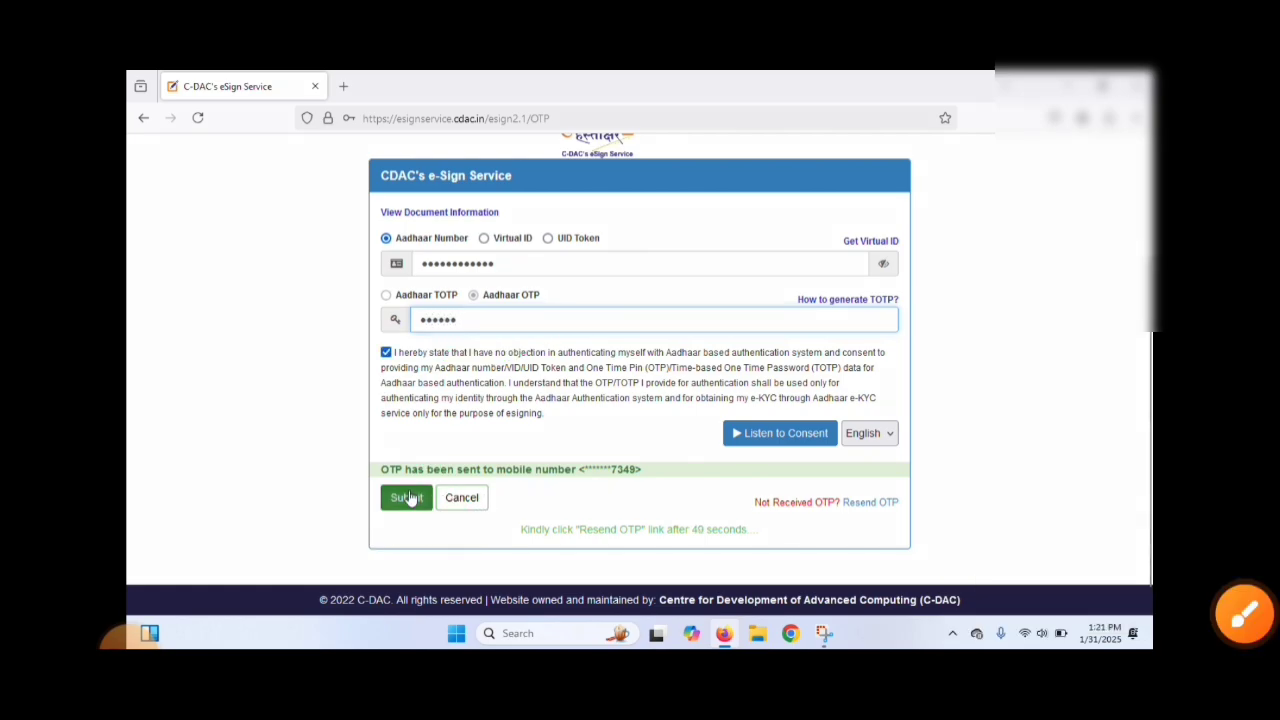
left_click(407, 498)
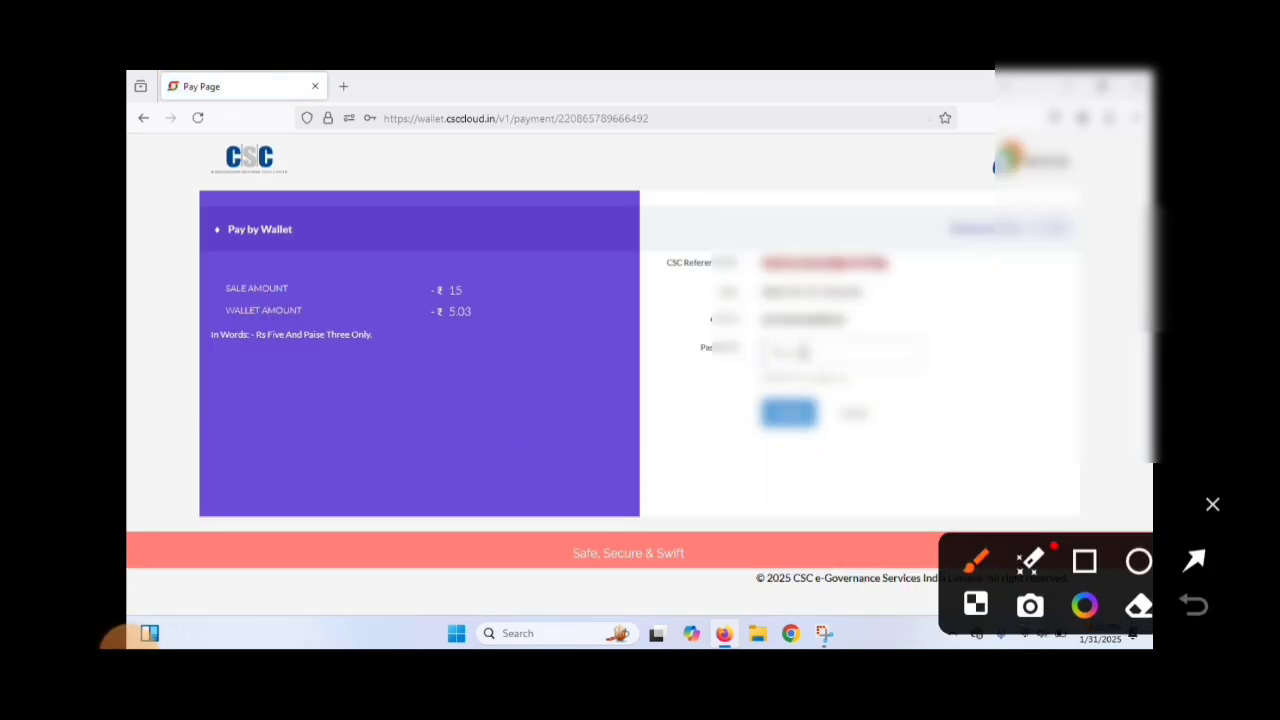
Step: Enter the CSC wallet account password and submit it to continue the registration payment
type("•")
mouse_move(712, 276)
left_mouse_down()
mouse_move(707, 320)
mouse_move(940, 440)
mouse_move(875, 235)
mouse_move(673, 318)
left_mouse_up()
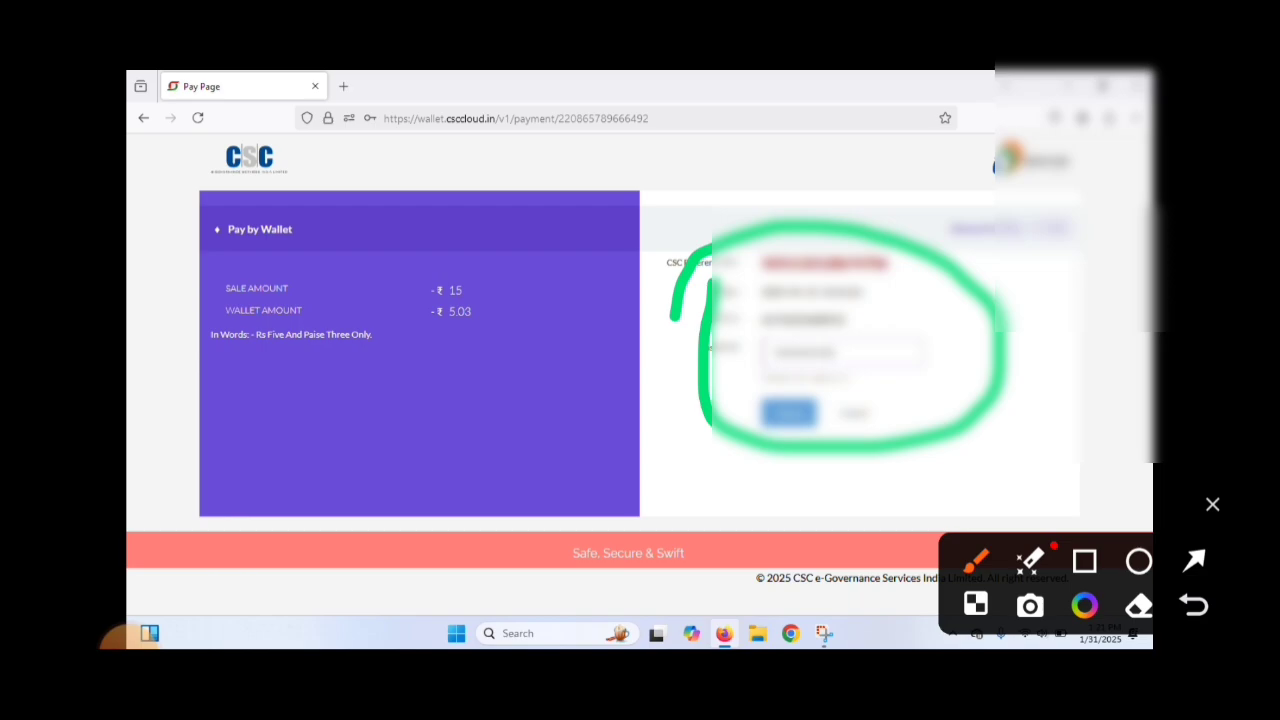
type("•")
left_click(790, 414)
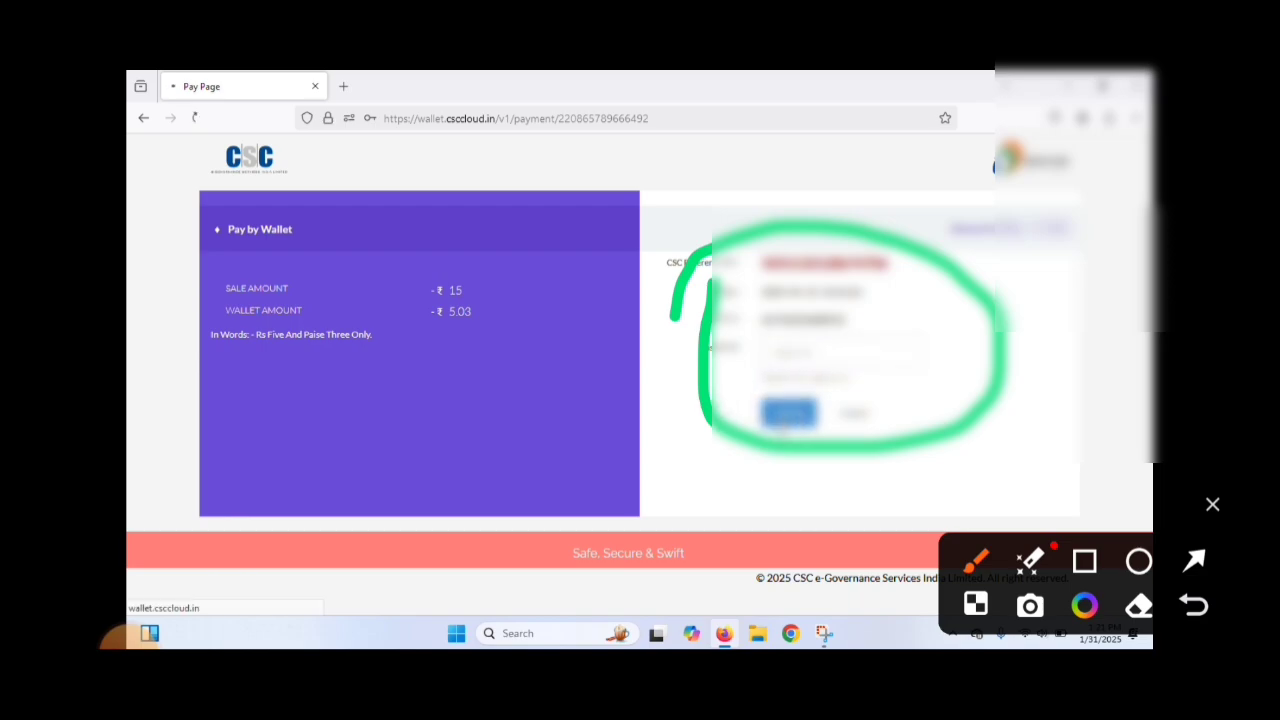
left_click(1212, 505)
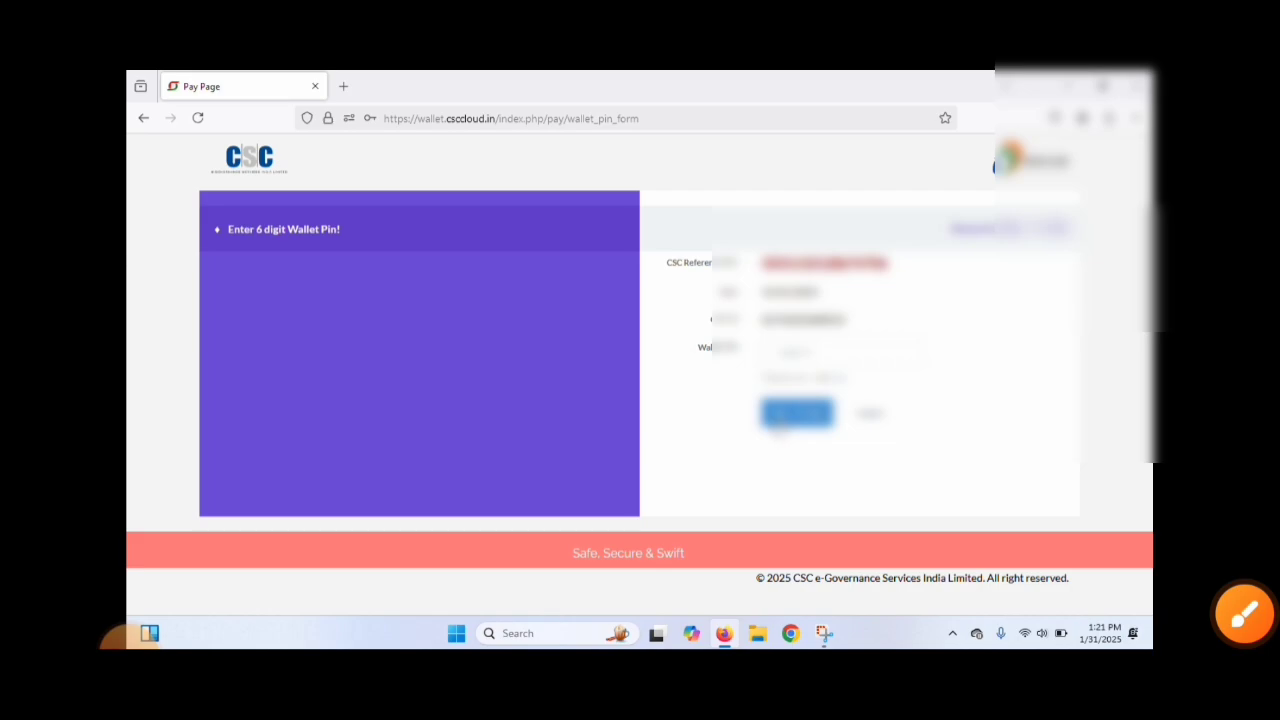
Step: Enter the six-digit wallet PIN and complete the CSC wallet payment
left_click(799, 358)
type("•")
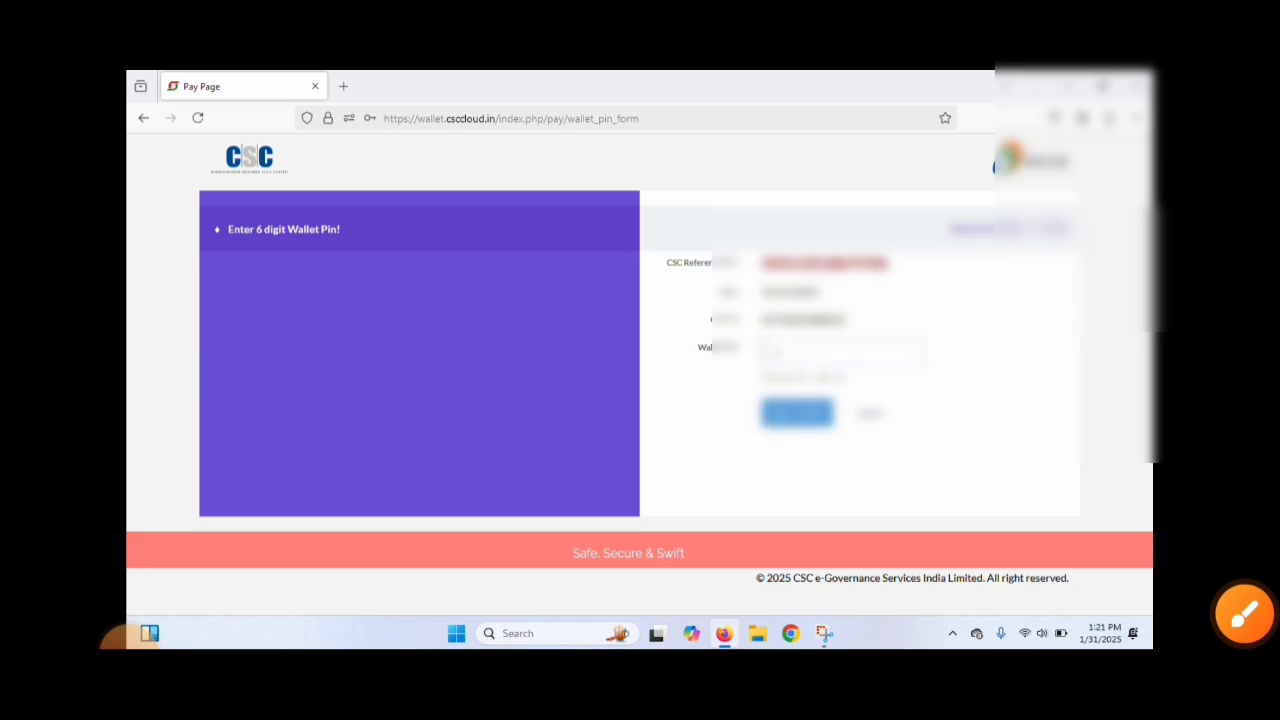
type("•••••")
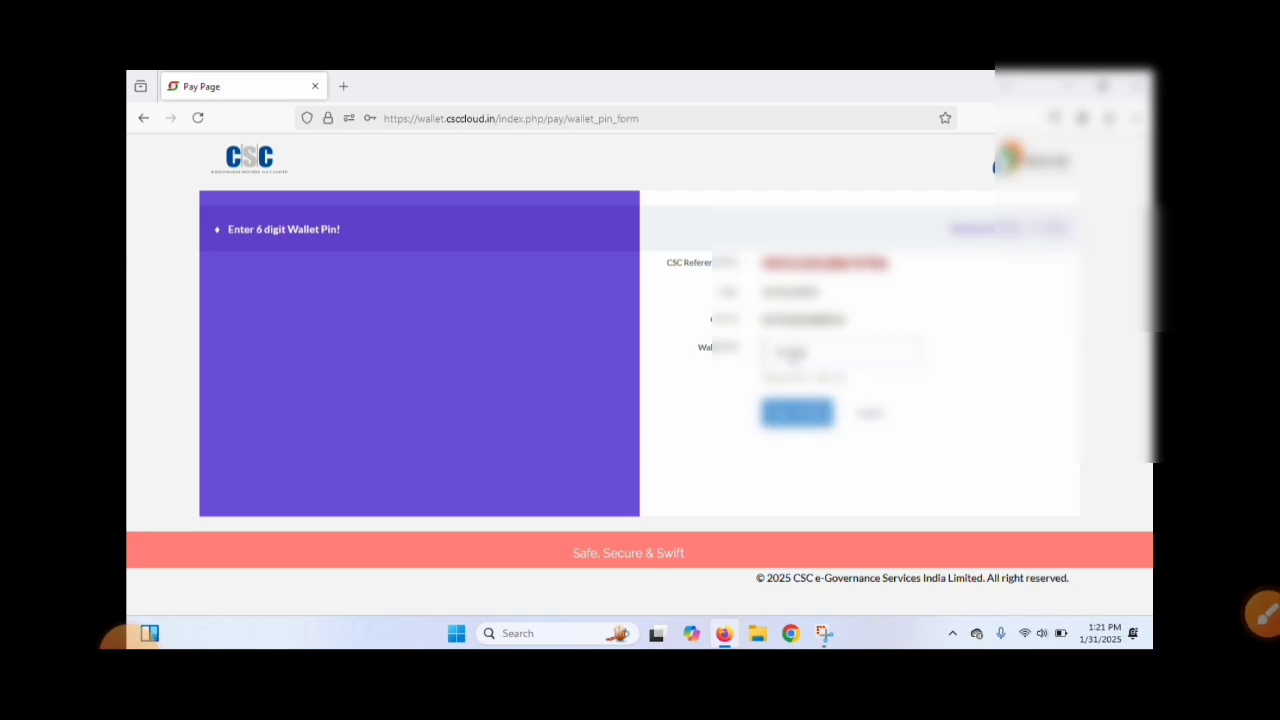
left_click(797, 413)
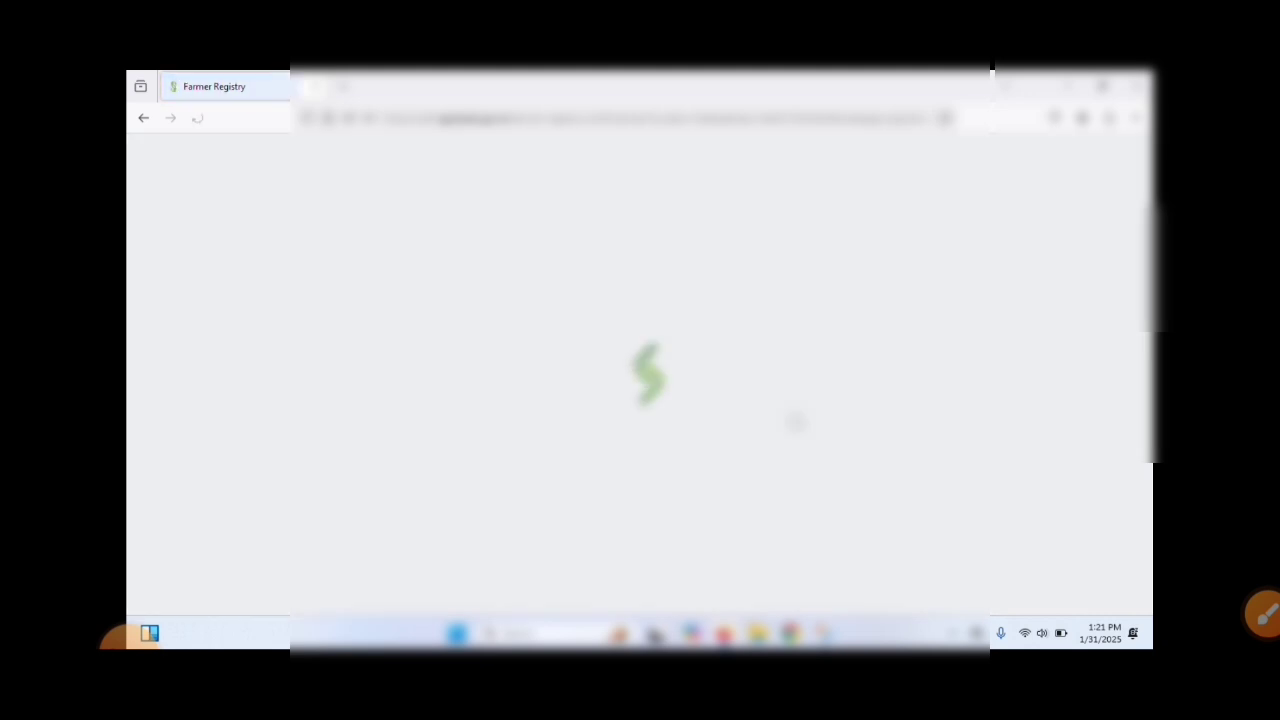
Step: Save the farmer registration form as a PDF in Downloads with an edited file name
scroll(797, 423, "down", 2)
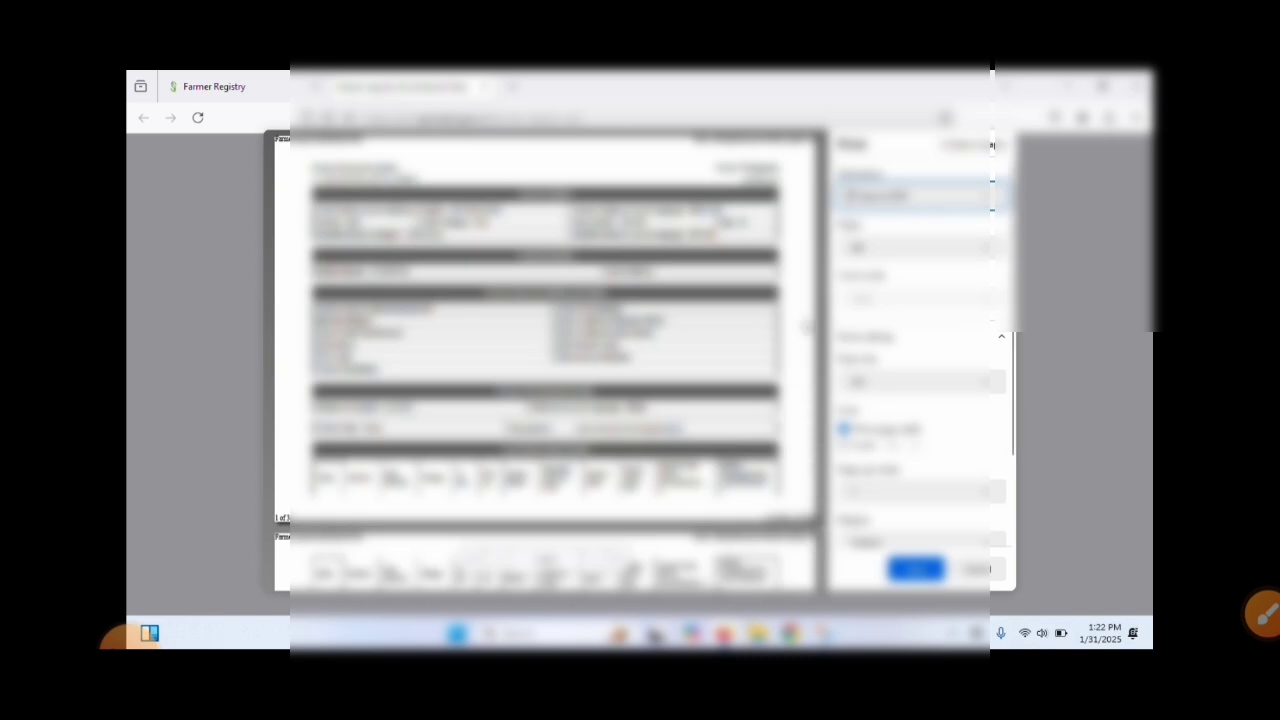
left_click(922, 572)
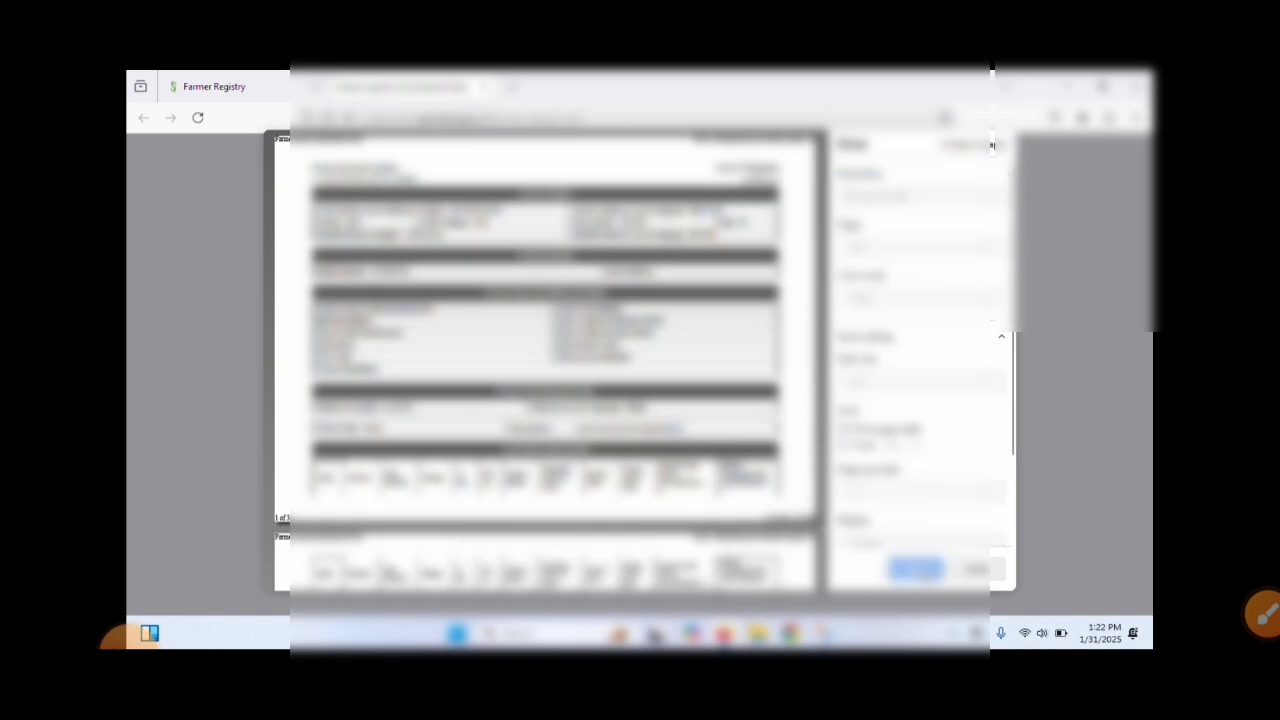
left_click(429, 328)
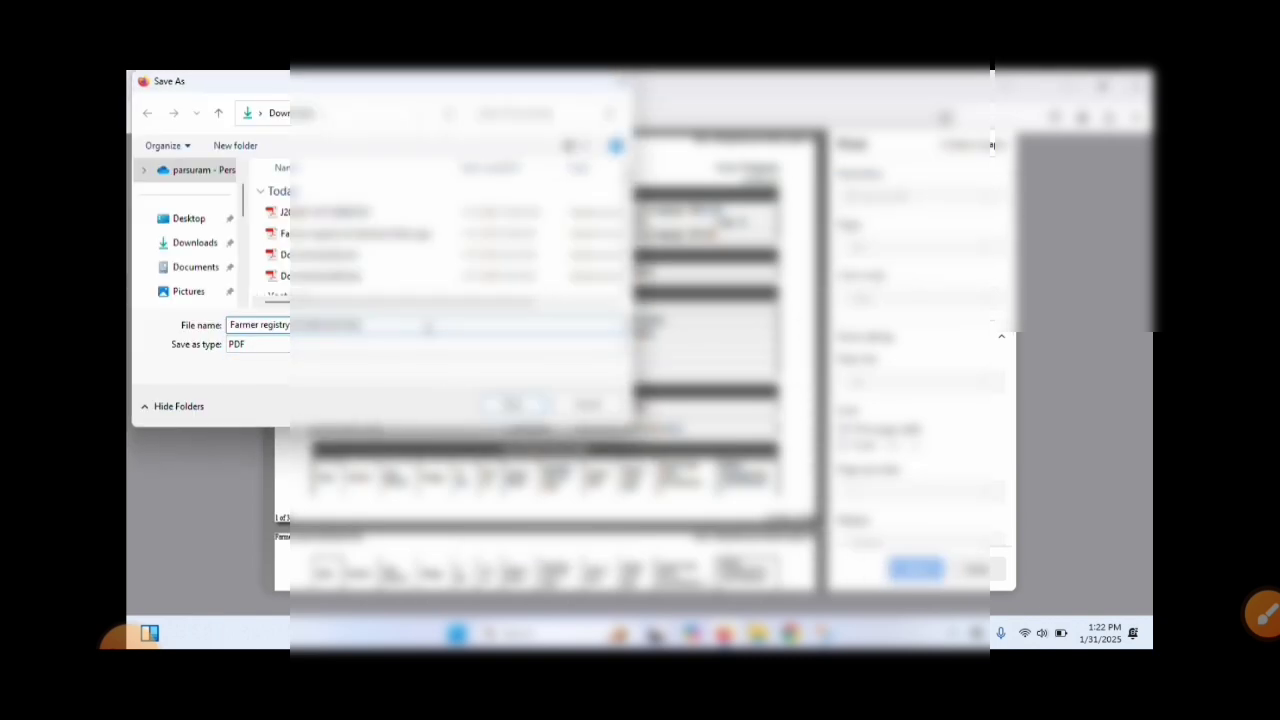
type("ad")
left_click(512, 405)
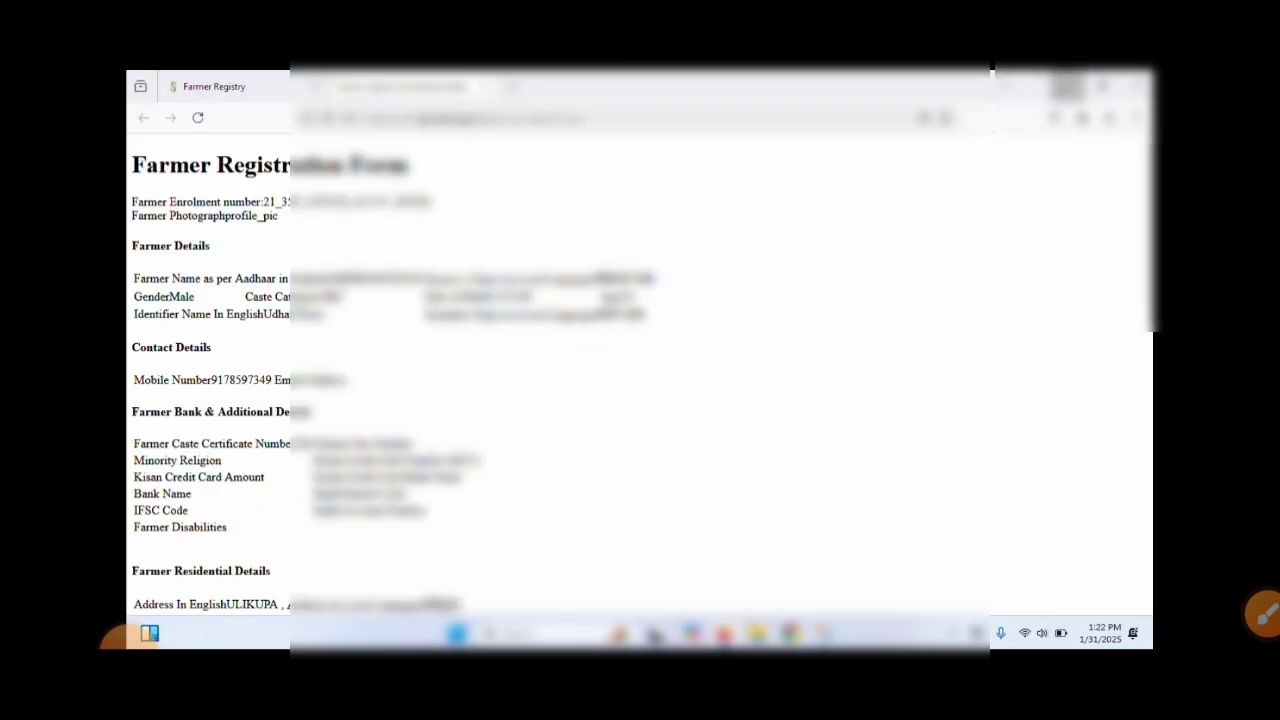
Step: Minimise the browser showing the registration form and open WhatsApp Web from the desktop
left_click(1068, 86)
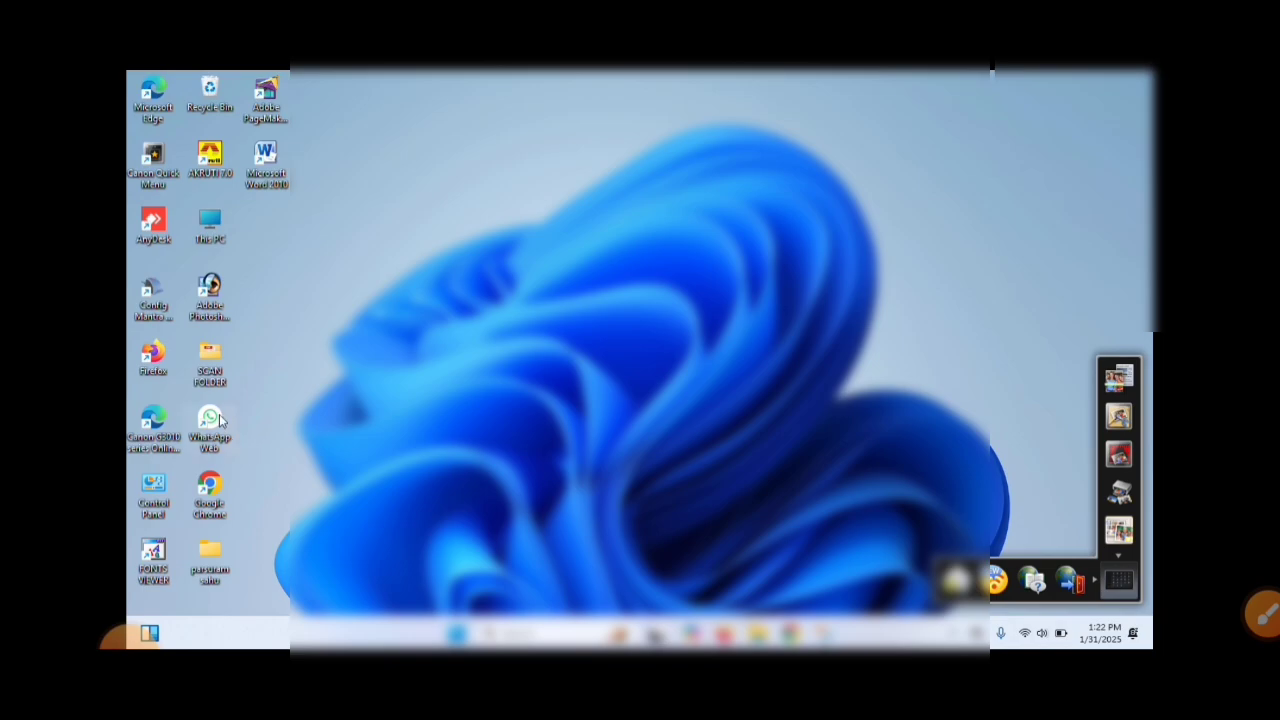
double_click(210, 420)
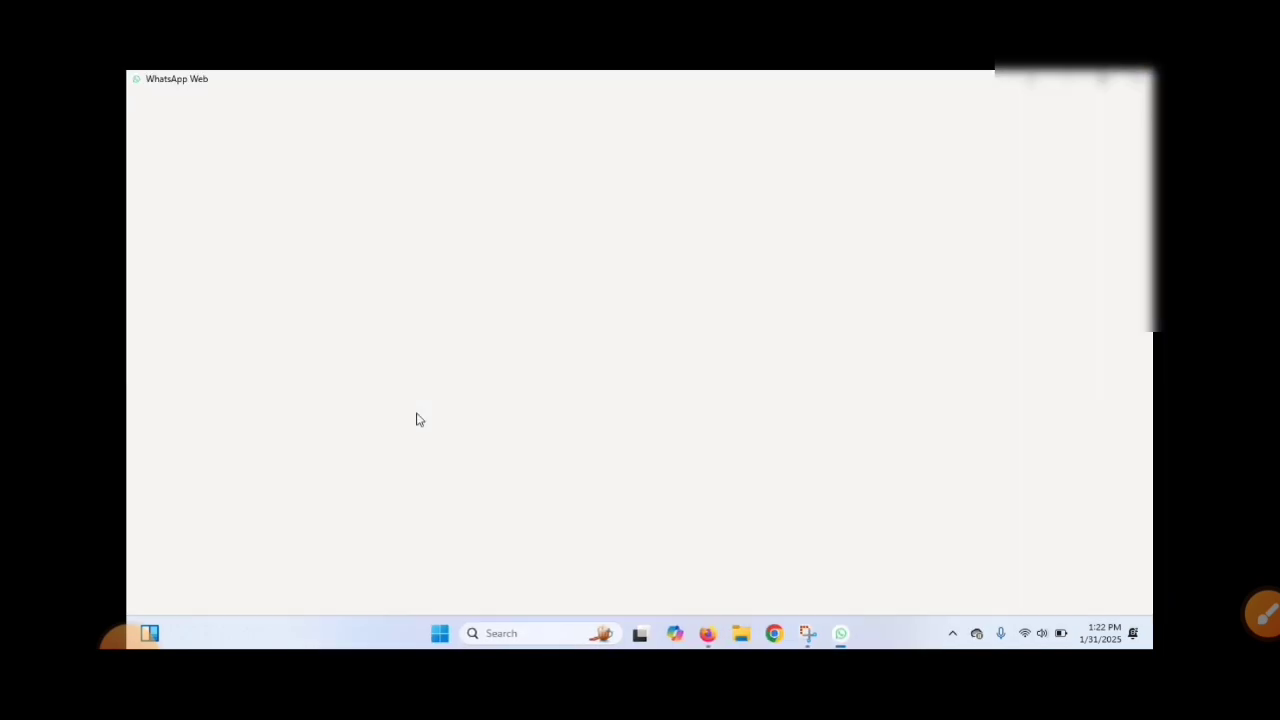